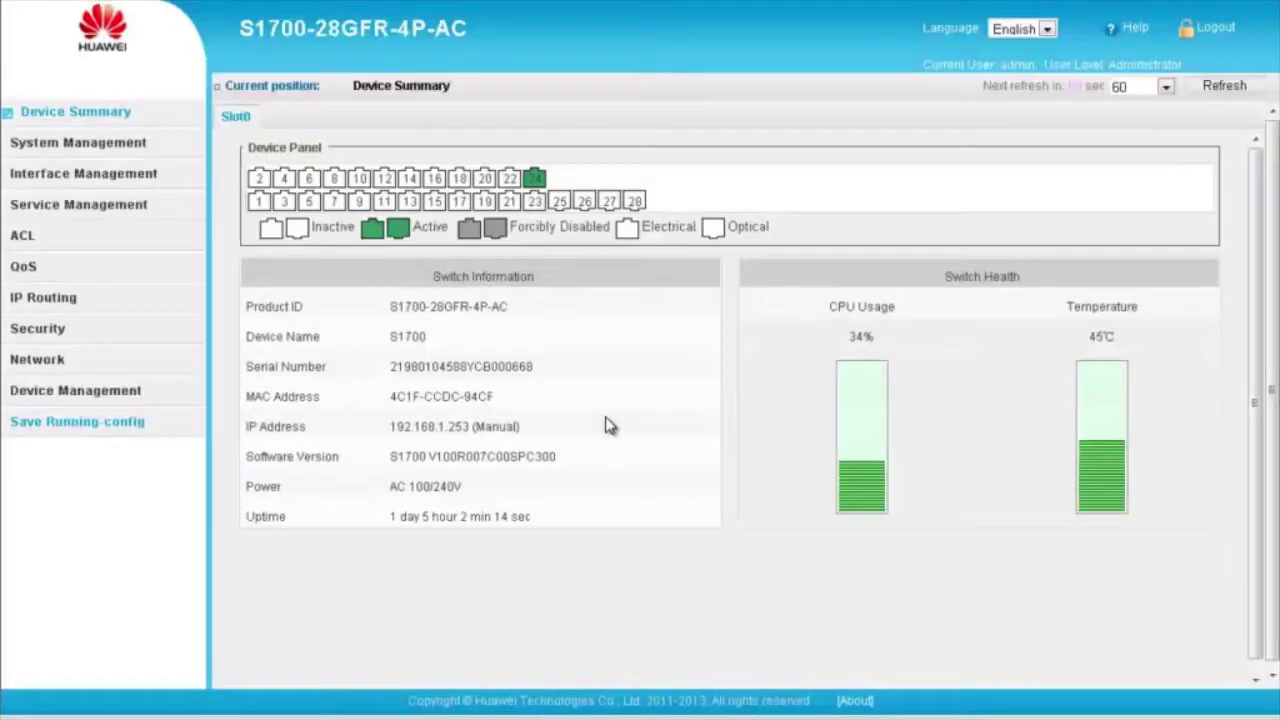
On the Service Management VLAN page, add VLAN ID 10 so VLAN0010 joins VLANs 1 and 4094.
{"action": "left_click", "coordinate": [120, 210]}
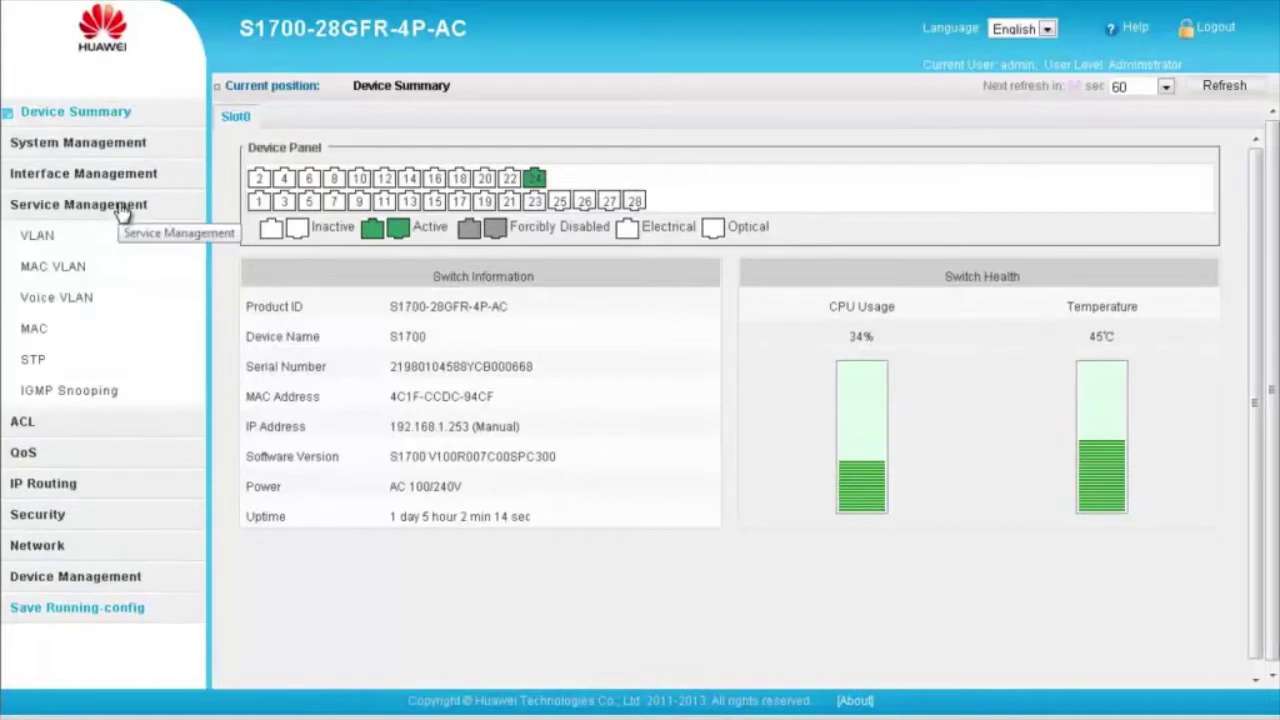
{"action": "left_click", "coordinate": [39, 240]}
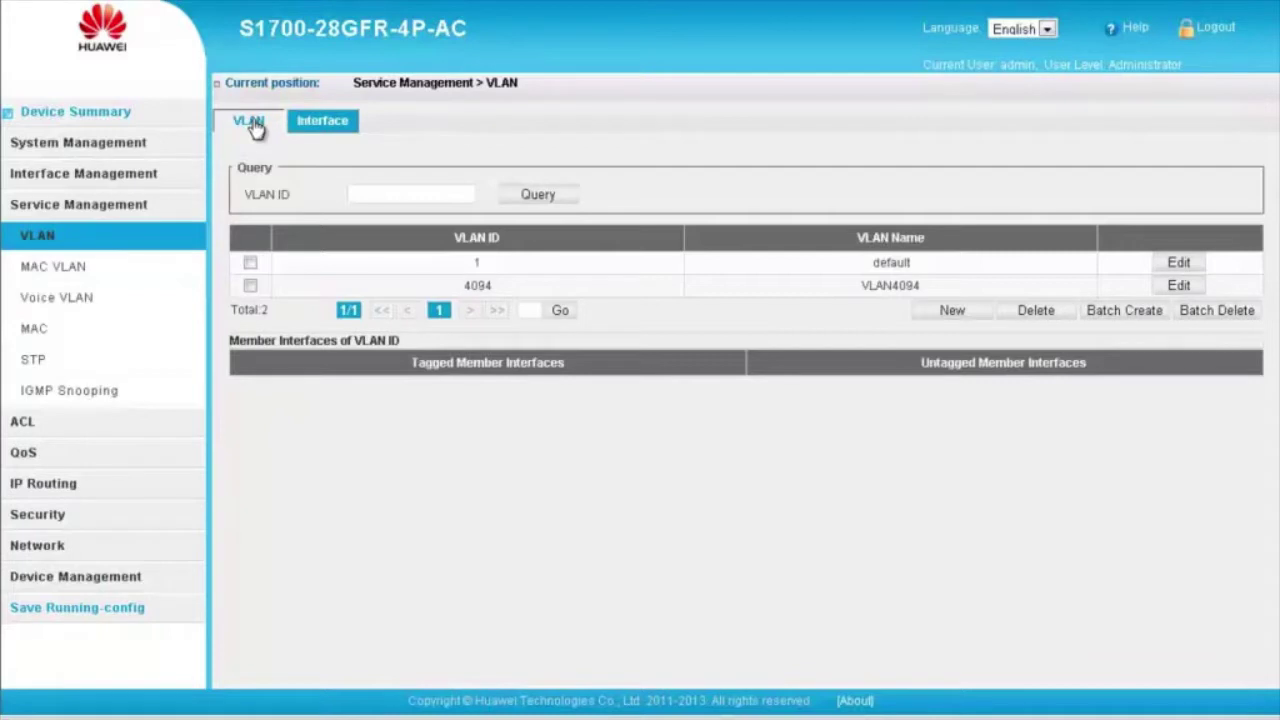
{"action": "left_click", "coordinate": [933, 312]}
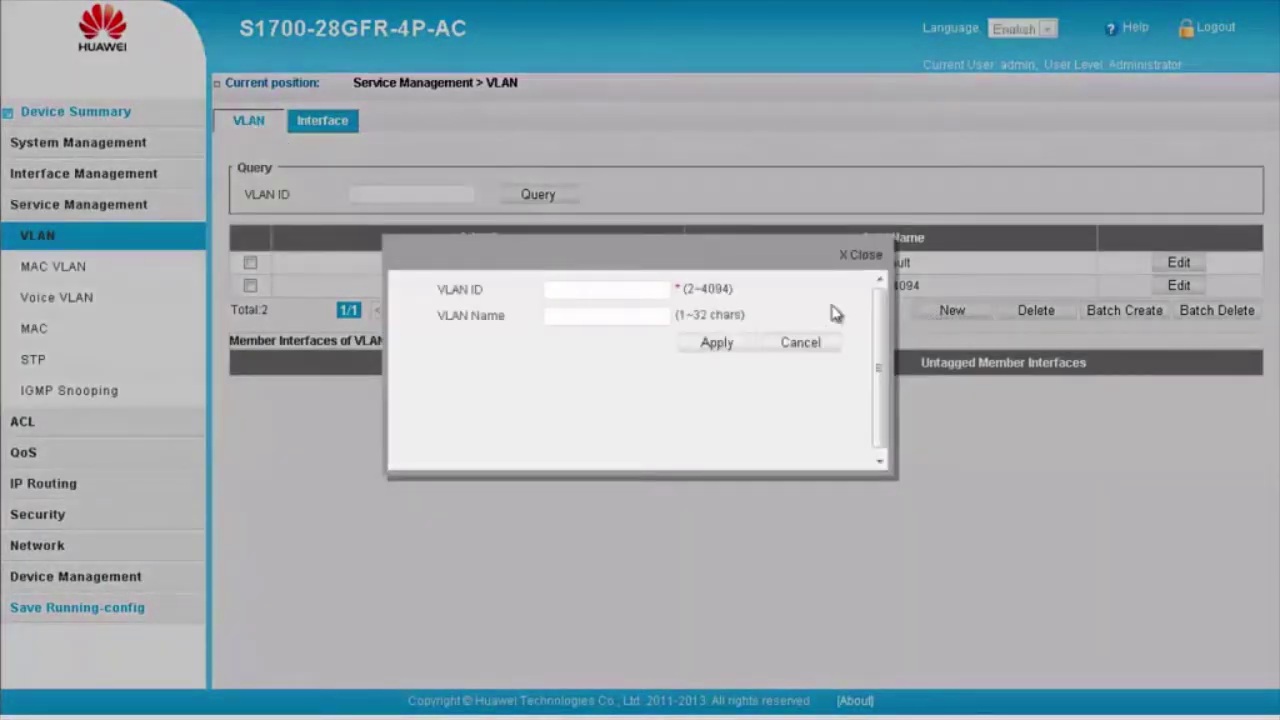
{"action": "left_click", "coordinate": [659, 285]}
{"action": "type", "text": "10"}
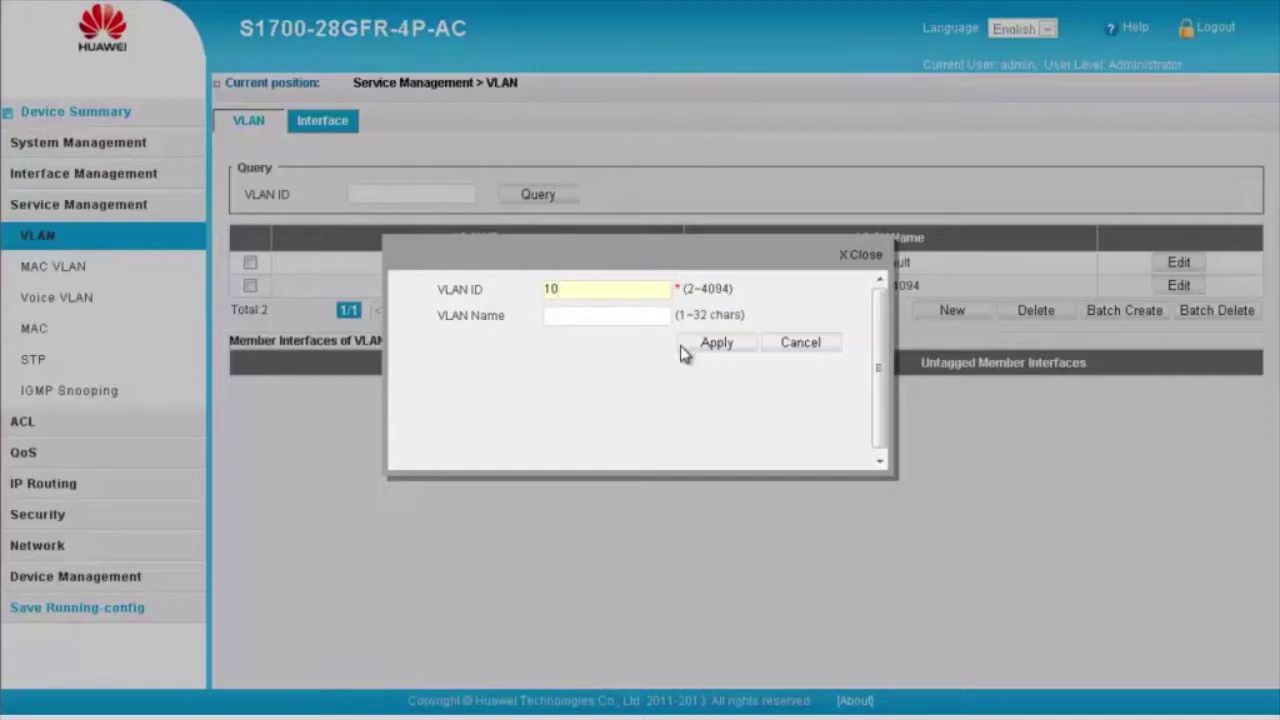
{"action": "left_click", "coordinate": [712, 343]}
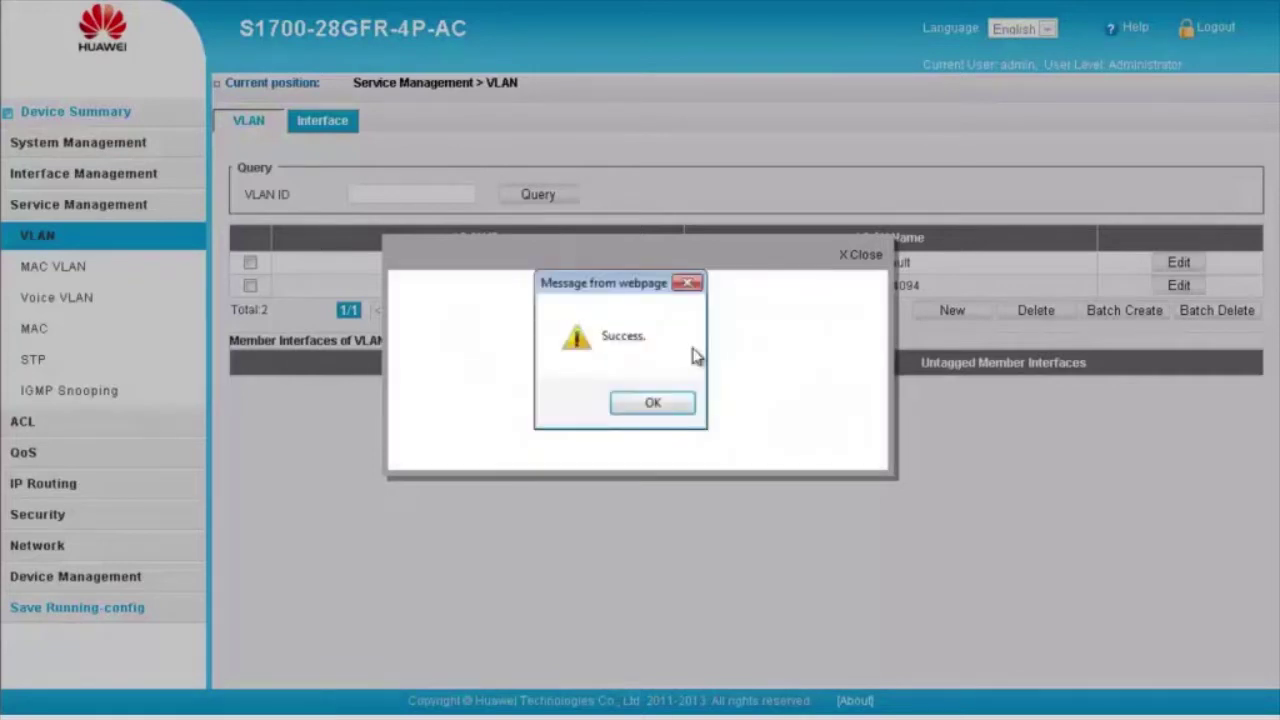
{"action": "left_click", "coordinate": [653, 404]}
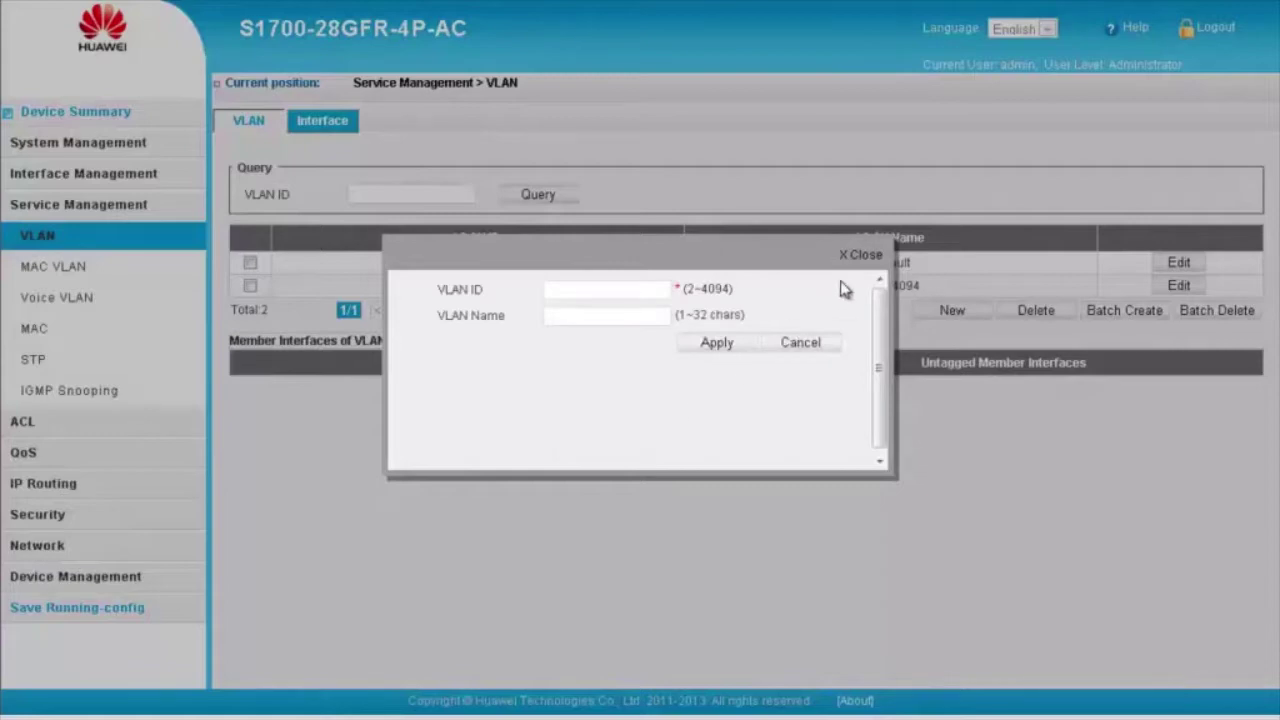
{"action": "left_click", "coordinate": [864, 258]}
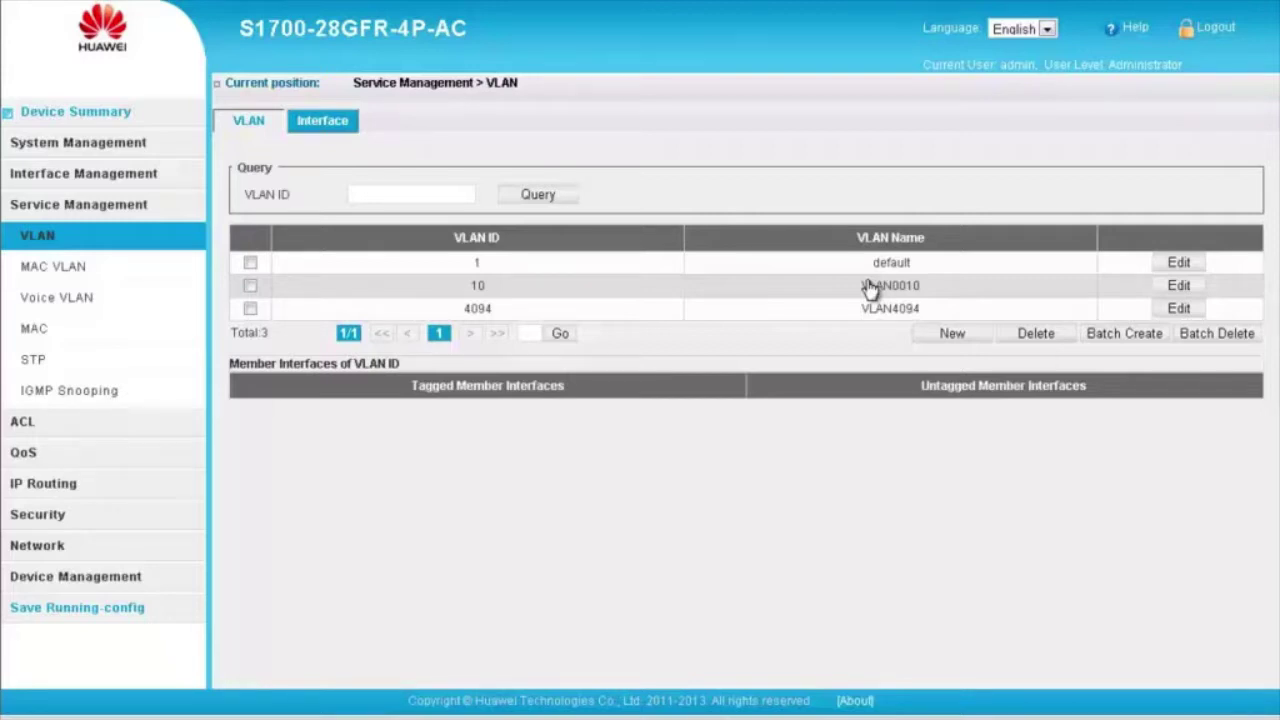
Add VLAN ID 20, creating VLAN0020 as the fourth VLAN in the list.
{"action": "left_click", "coordinate": [926, 342]}
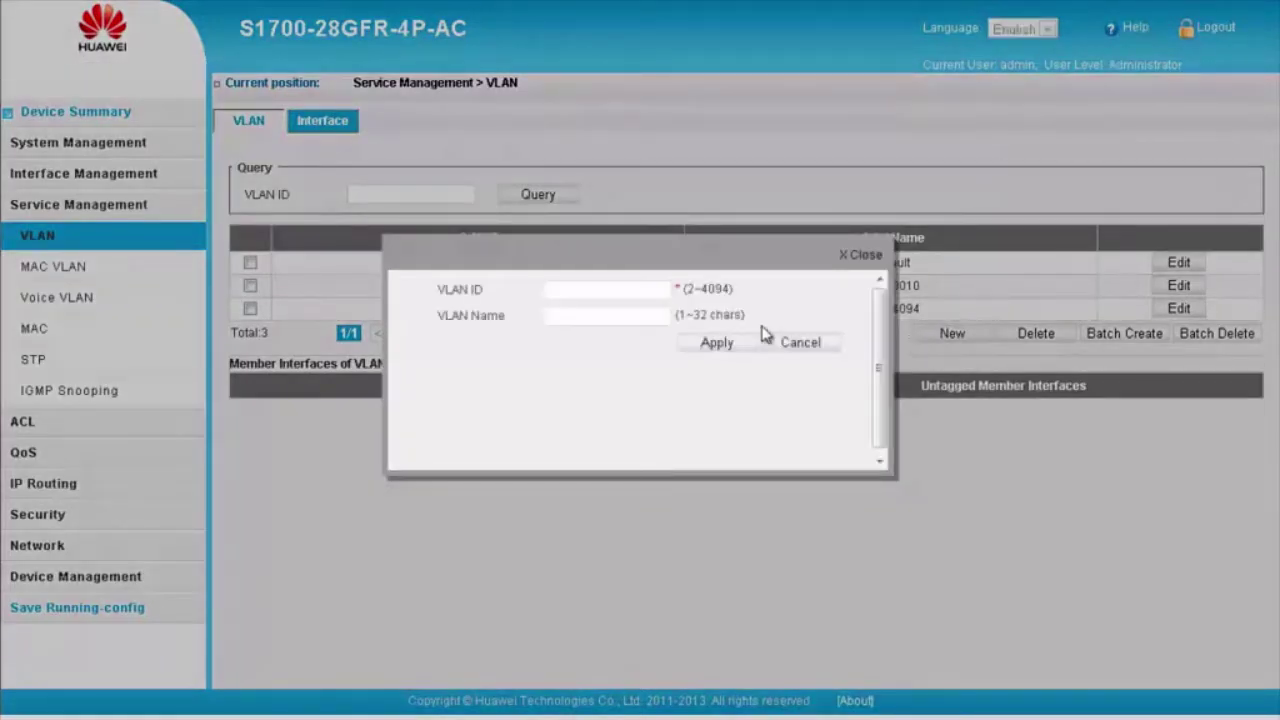
{"action": "type", "text": "20"}
{"action": "left_click", "coordinate": [690, 345]}
{"action": "left_click", "coordinate": [655, 404]}
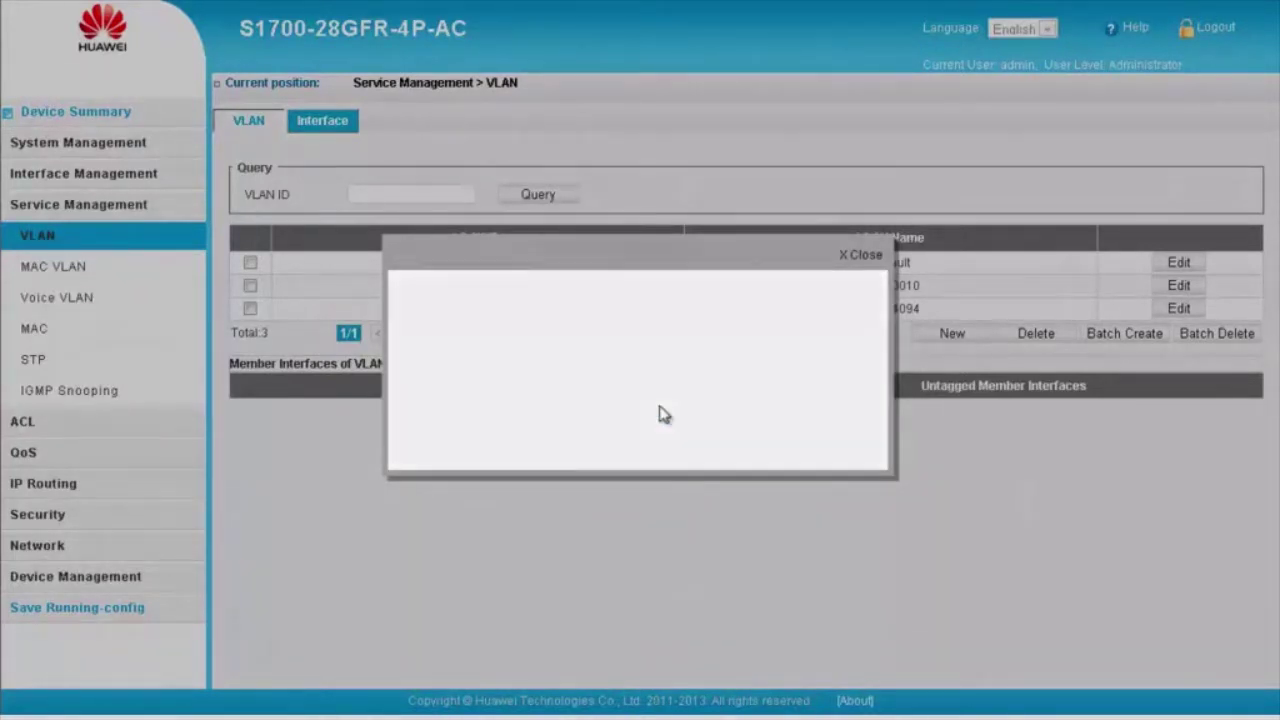
{"action": "left_click", "coordinate": [874, 257]}
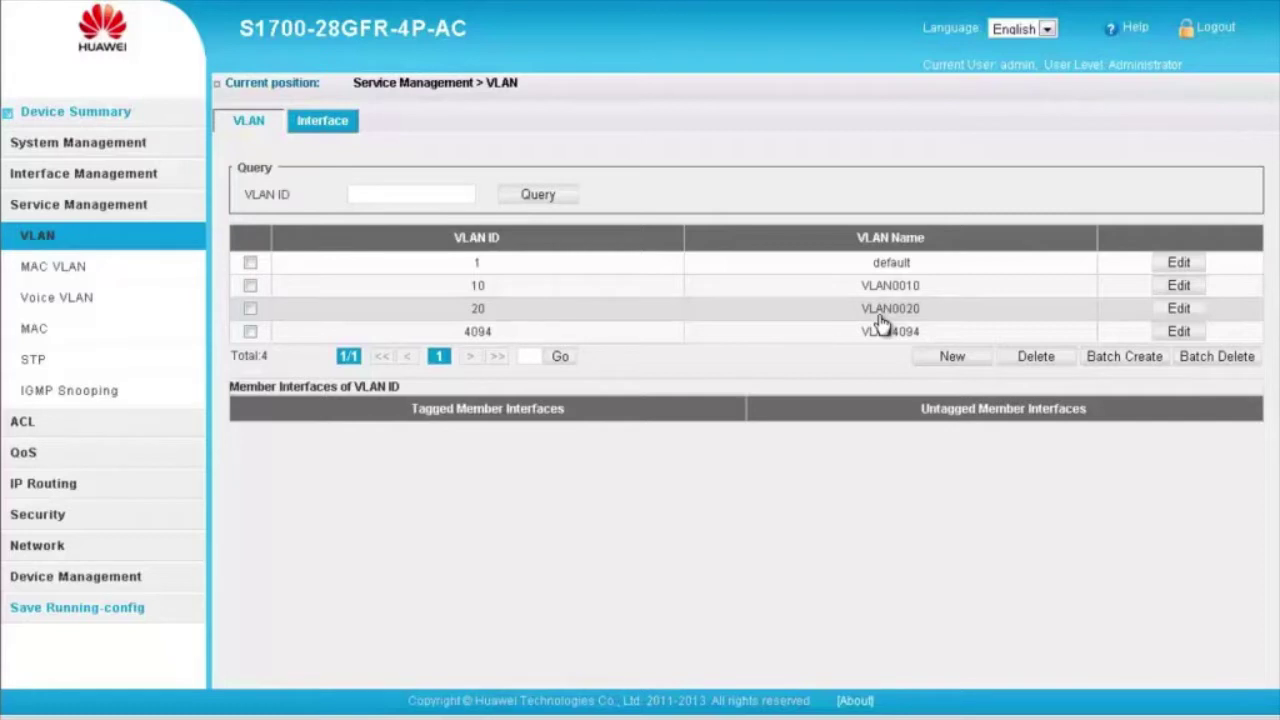
On the Interface tab, set GigabitEthernet0/0/1's link type to Access with VLAN ID 10.
{"action": "left_click", "coordinate": [340, 123]}
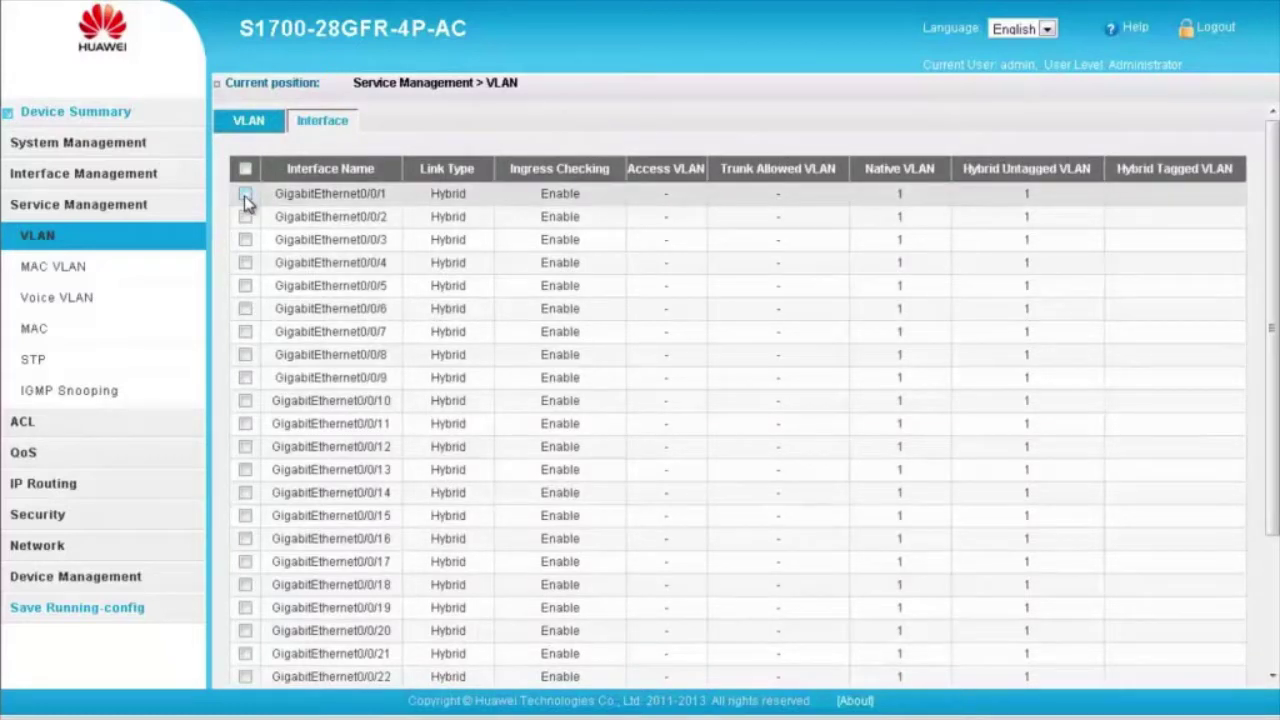
{"action": "scroll", "coordinate": [905, 521], "scroll_direction": "down", "scroll_amount": 3}
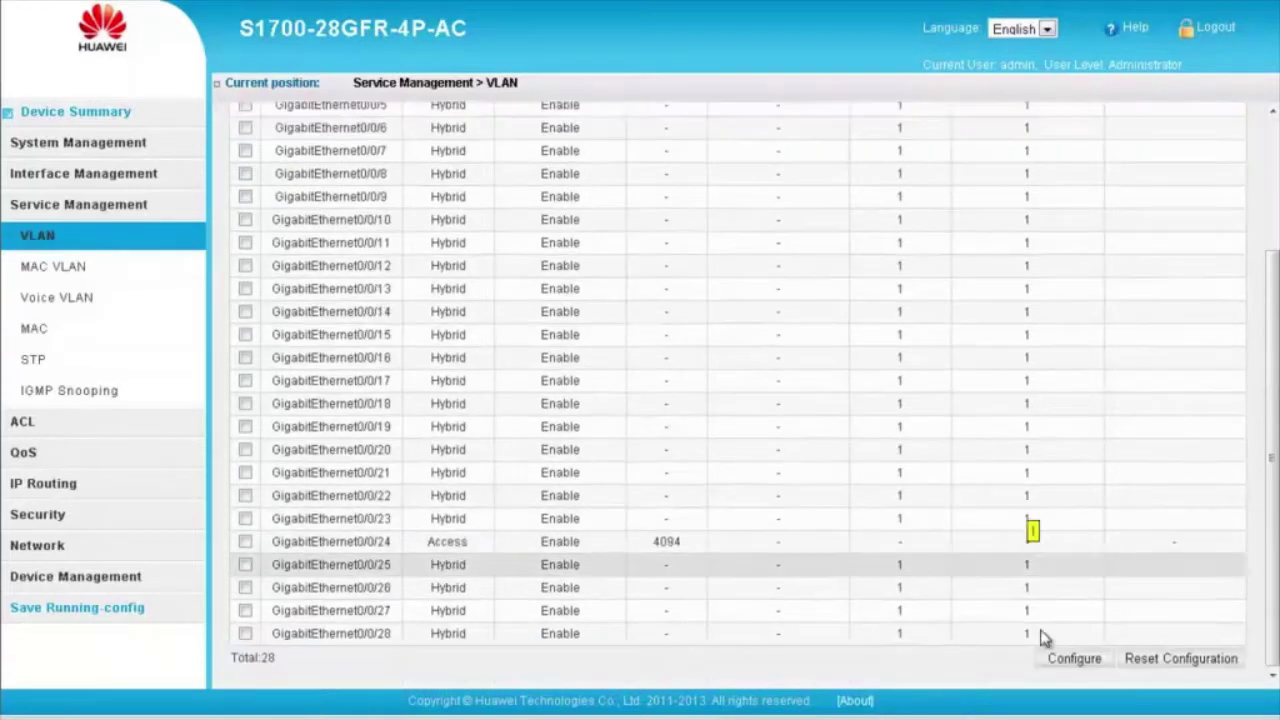
{"action": "left_click", "coordinate": [1070, 668]}
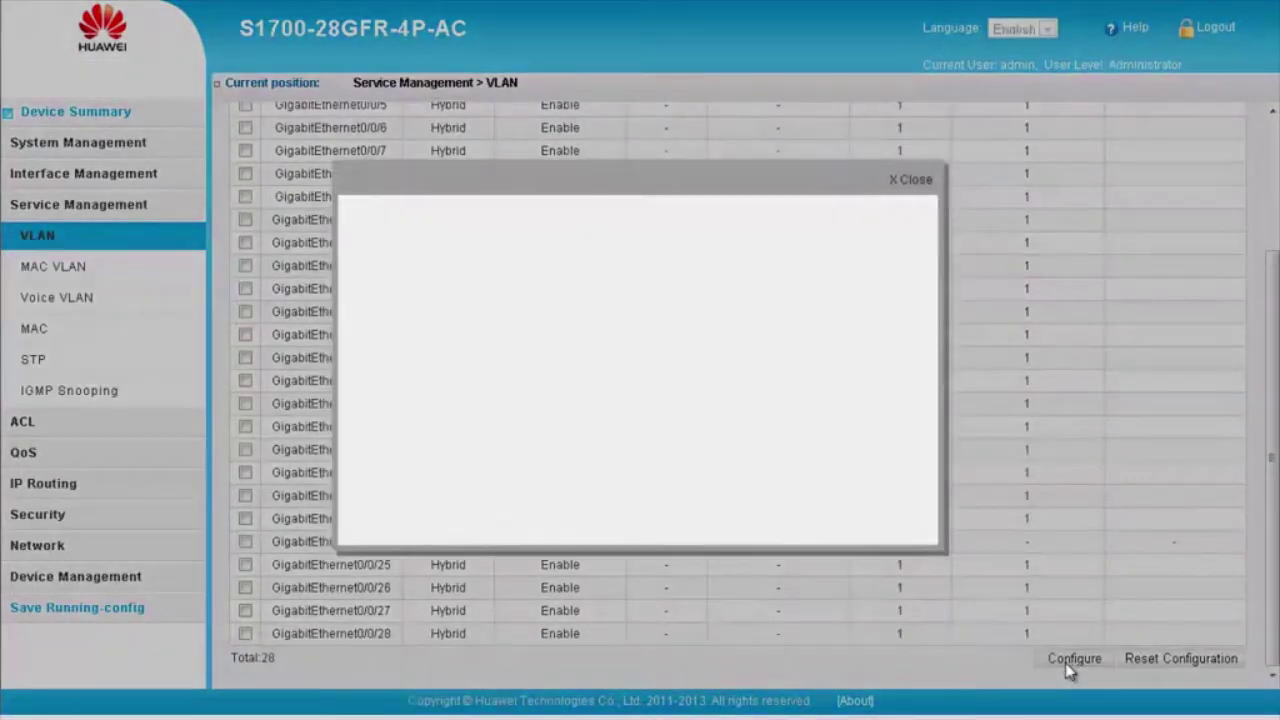
{"action": "left_click", "coordinate": [657, 316]}
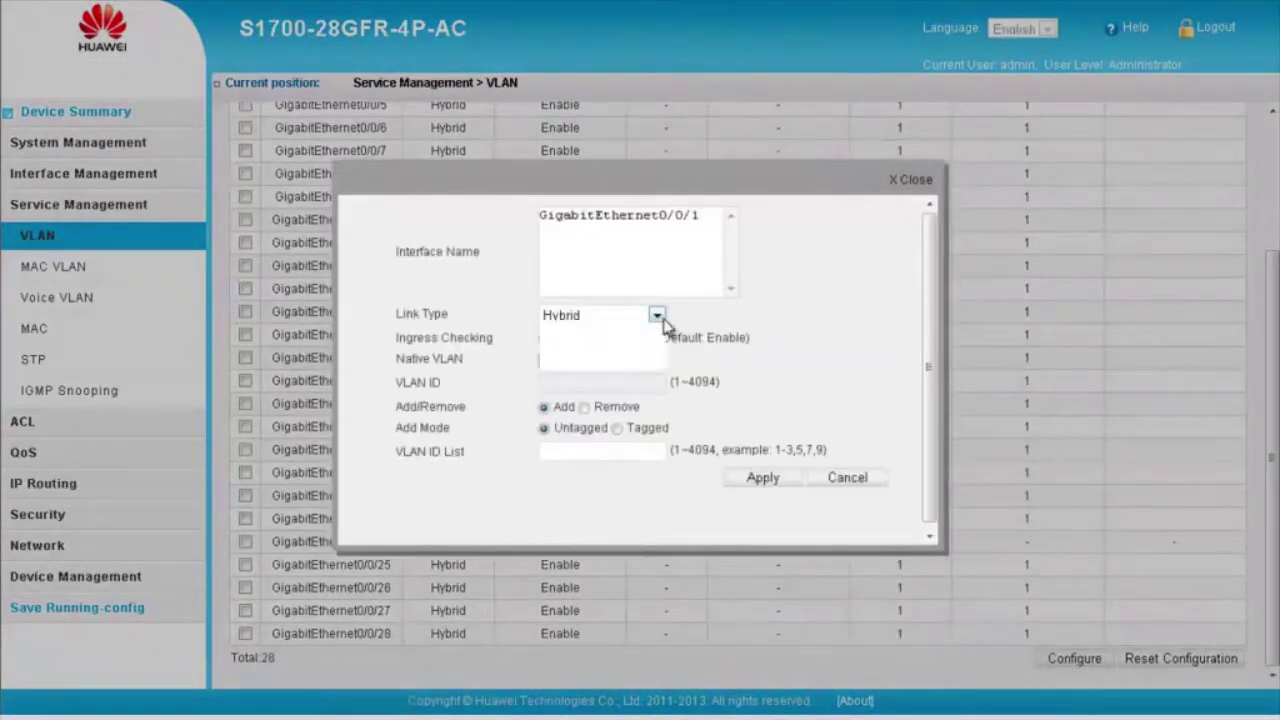
{"action": "left_click", "coordinate": [648, 332]}
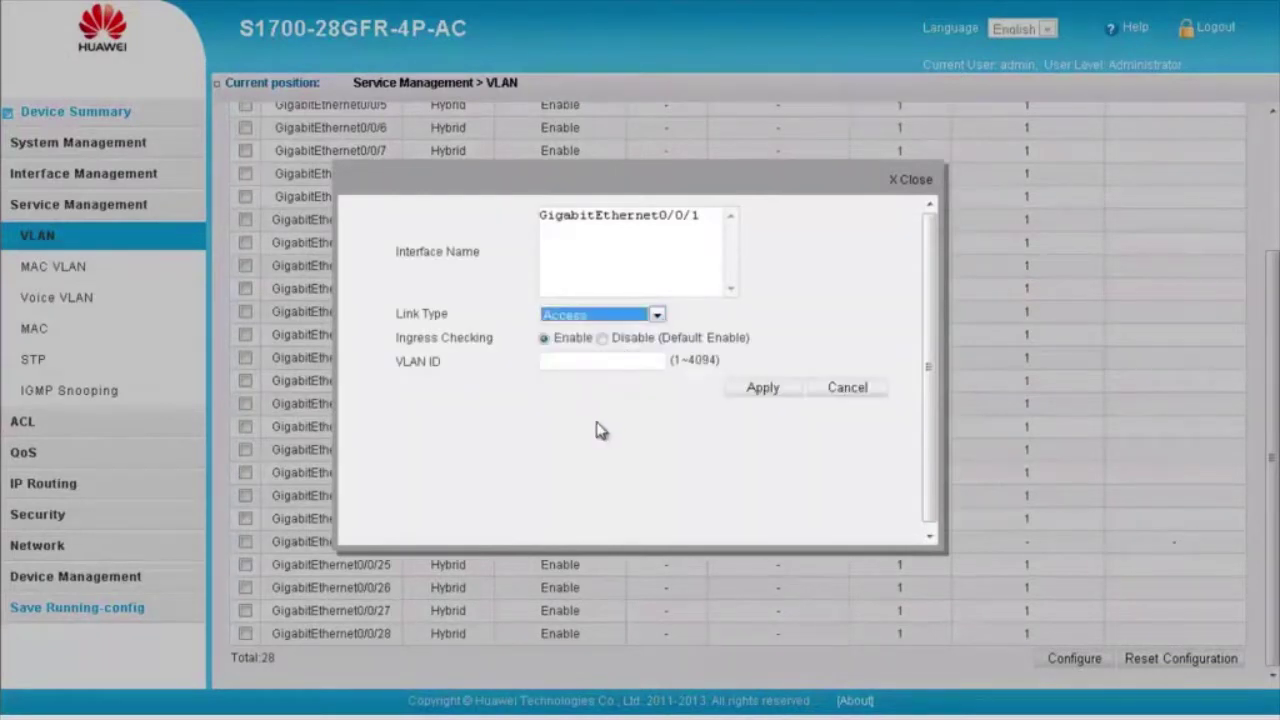
{"action": "left_click", "coordinate": [605, 360]}
{"action": "type", "text": "10"}
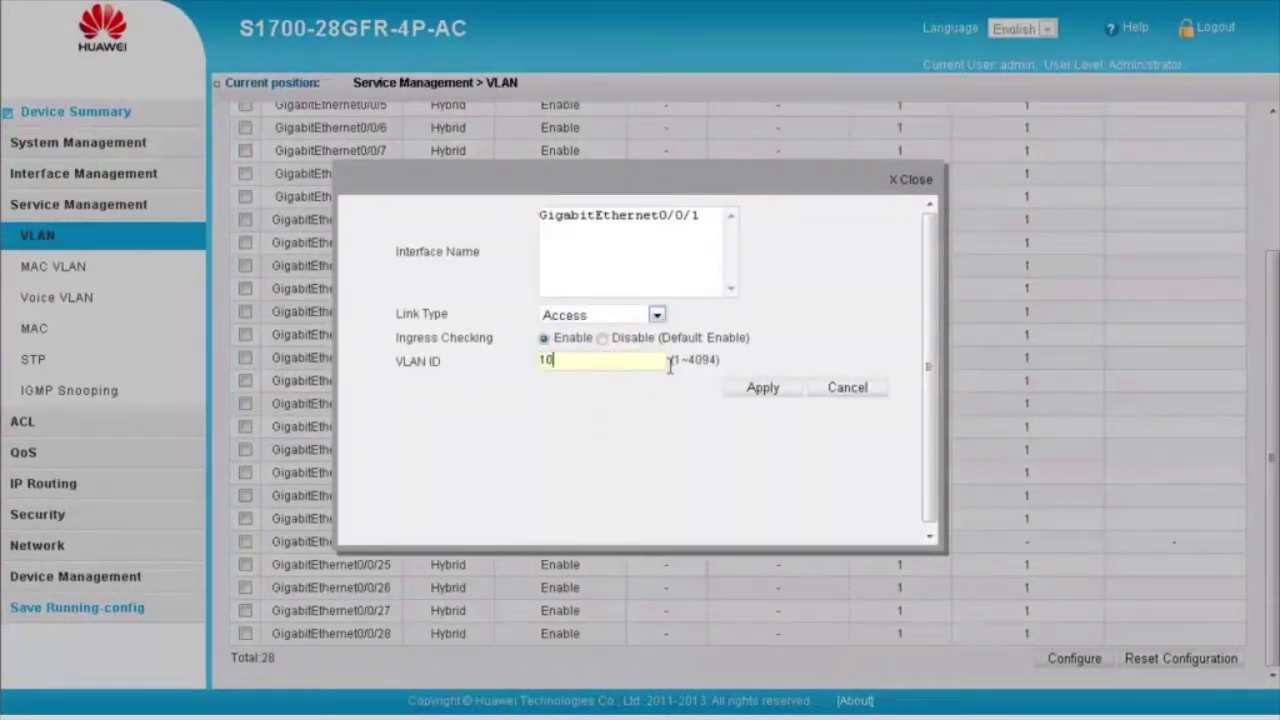
{"action": "left_click", "coordinate": [756, 390]}
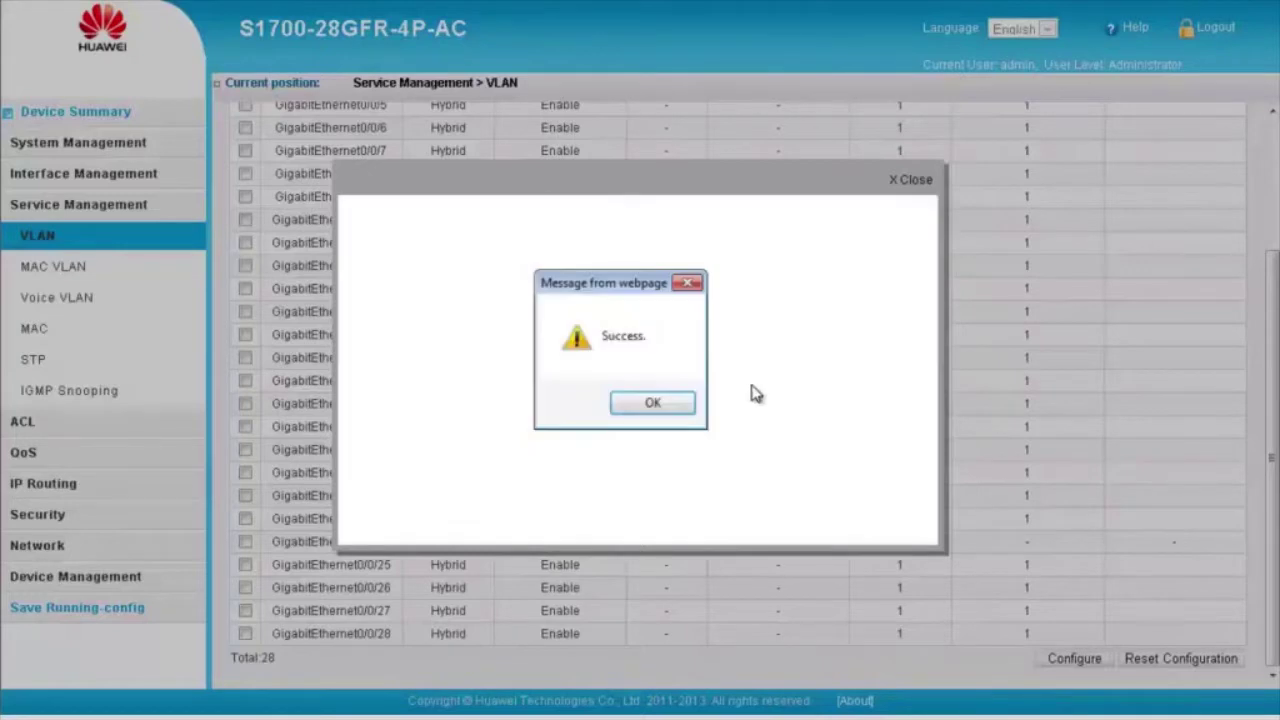
{"action": "left_click", "coordinate": [667, 407]}
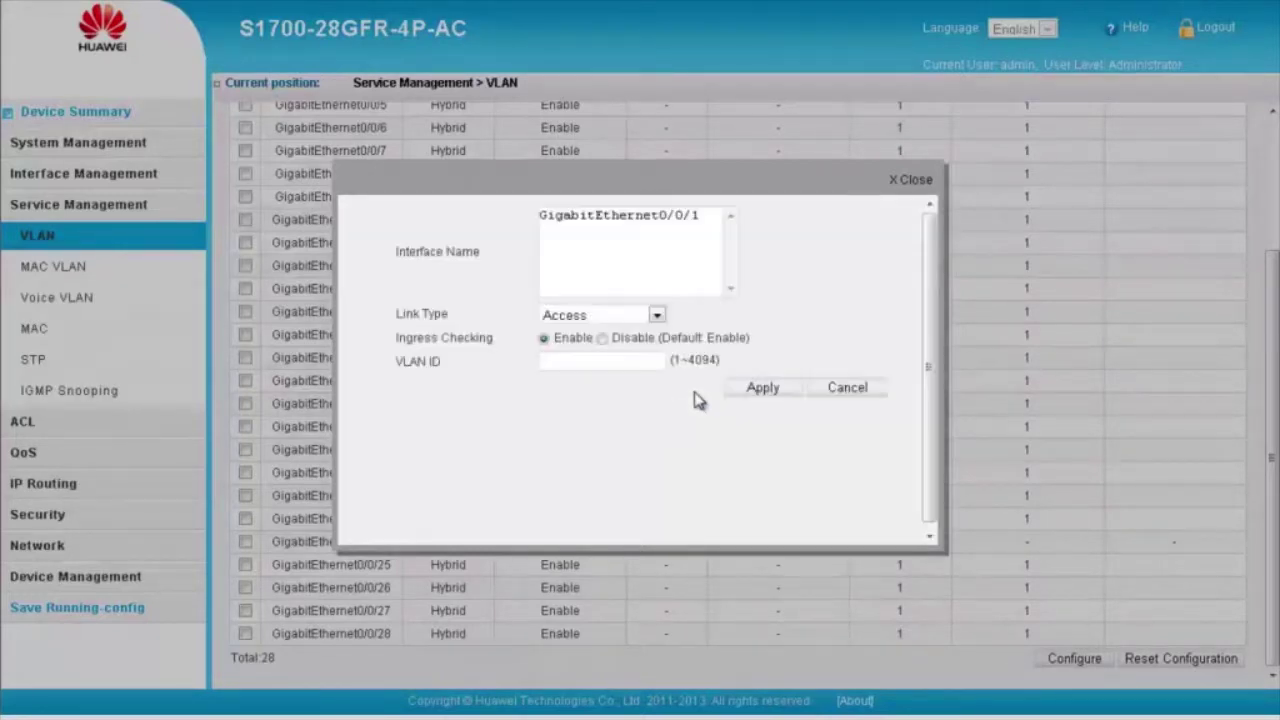
{"action": "left_click", "coordinate": [912, 186]}
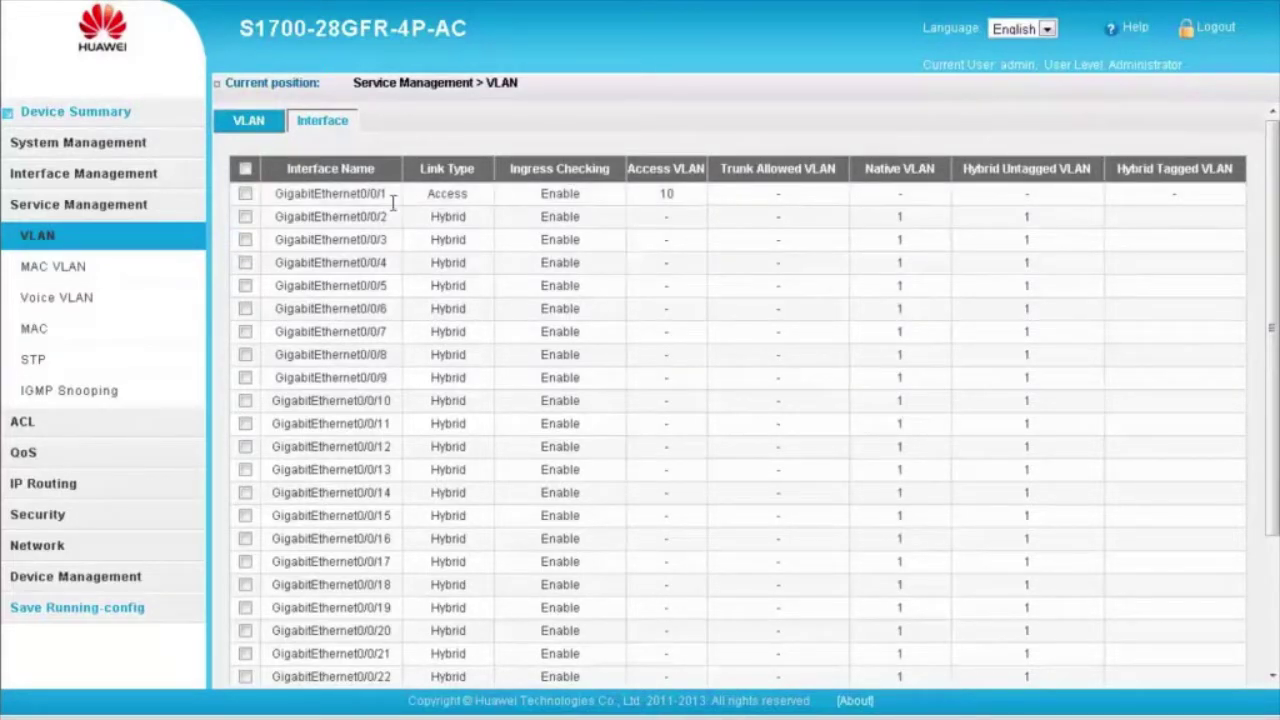
Set GigabitEthernet0/0/2's link type to Access with VLAN ID 20.
{"action": "left_click", "coordinate": [246, 218]}
{"action": "scroll", "coordinate": [1020, 506], "scroll_direction": "down", "scroll_amount": 3}
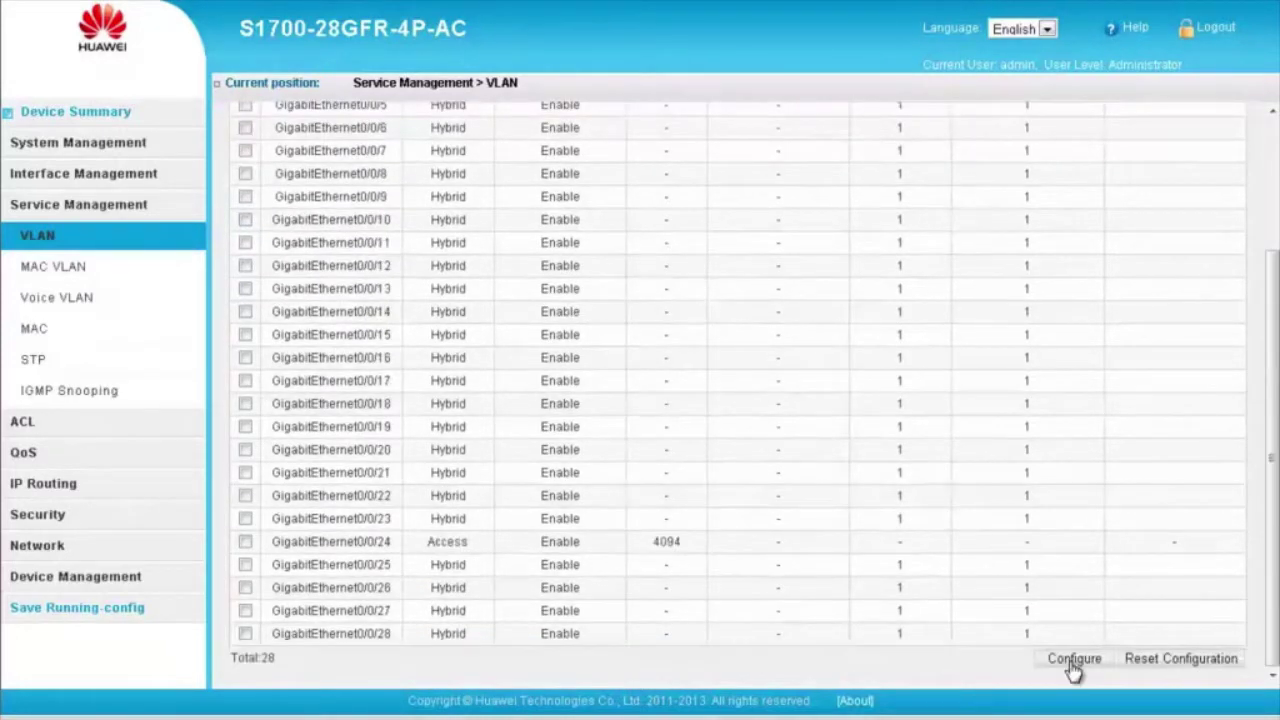
{"action": "left_click", "coordinate": [1070, 659]}
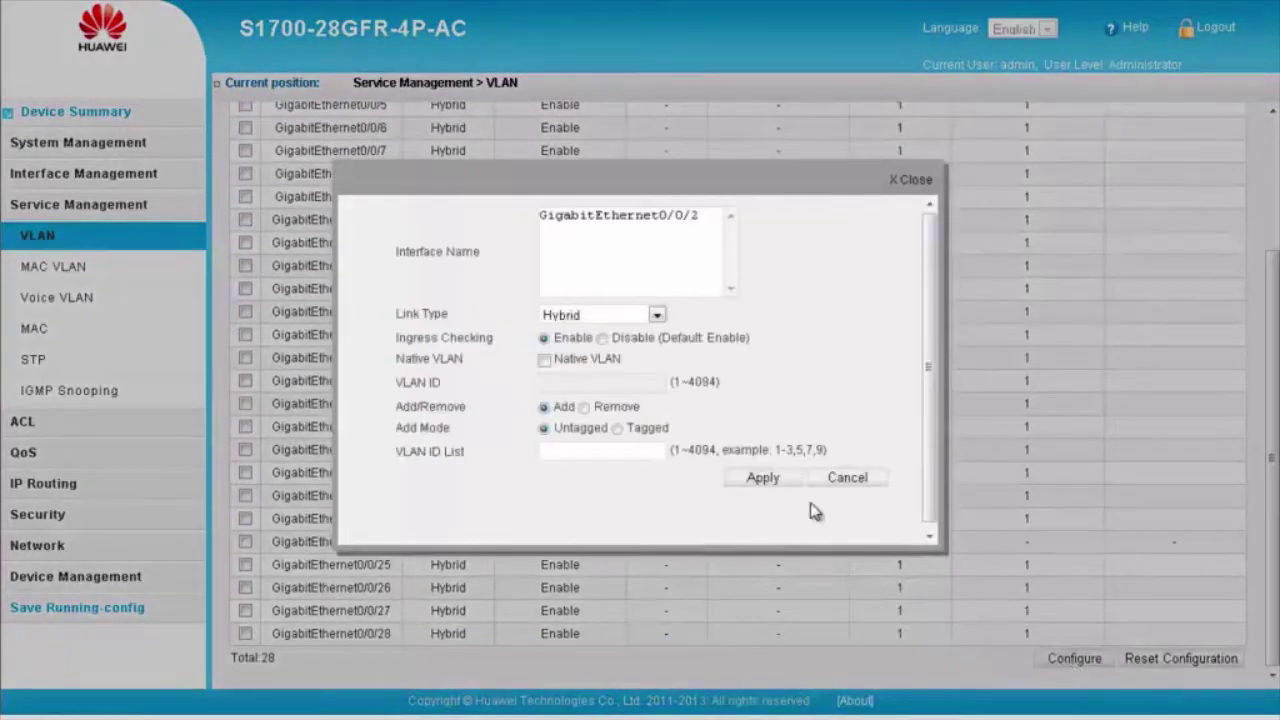
{"action": "left_click", "coordinate": [657, 316]}
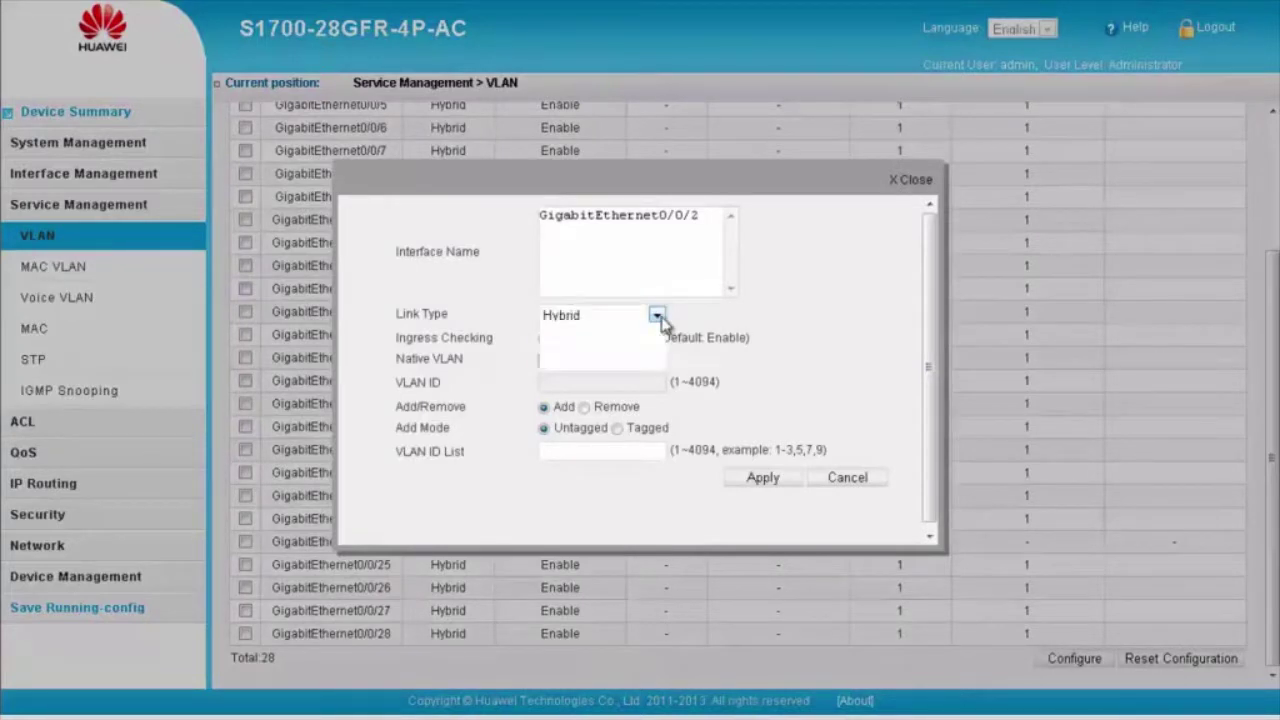
{"action": "left_click", "coordinate": [658, 317]}
{"action": "left_click", "coordinate": [648, 331]}
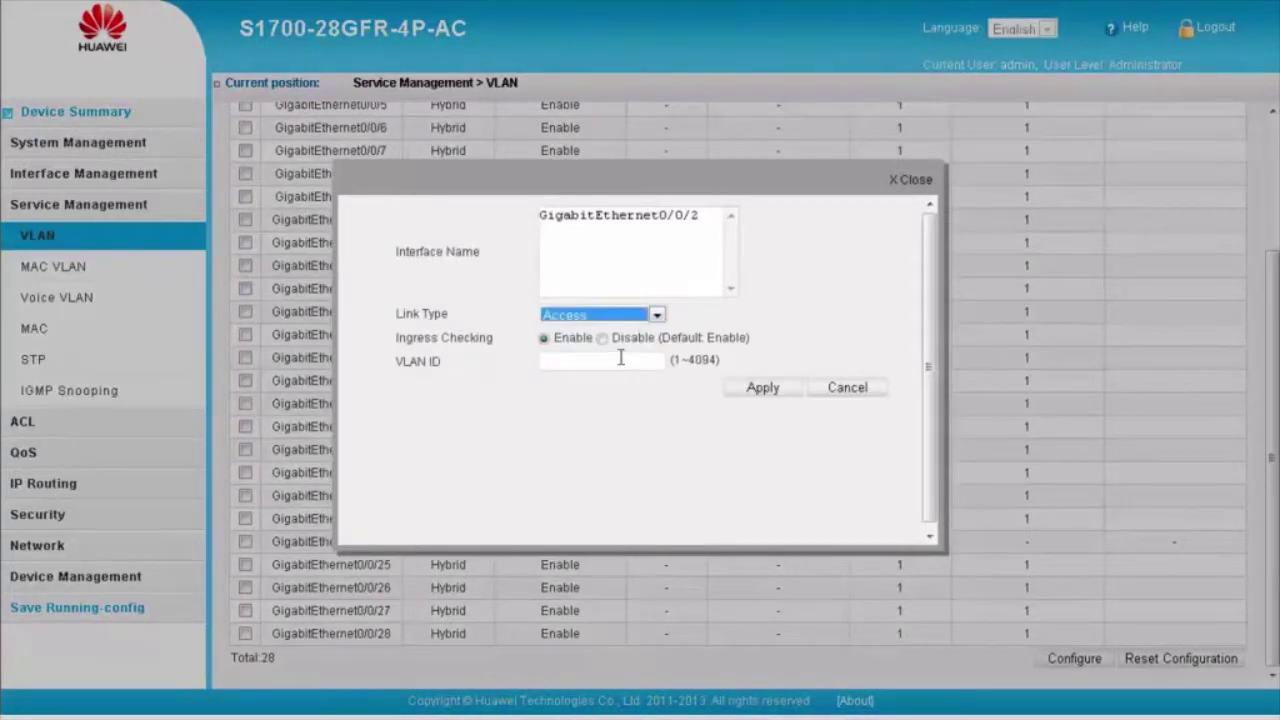
{"action": "left_click", "coordinate": [621, 359]}
{"action": "type", "text": "20"}
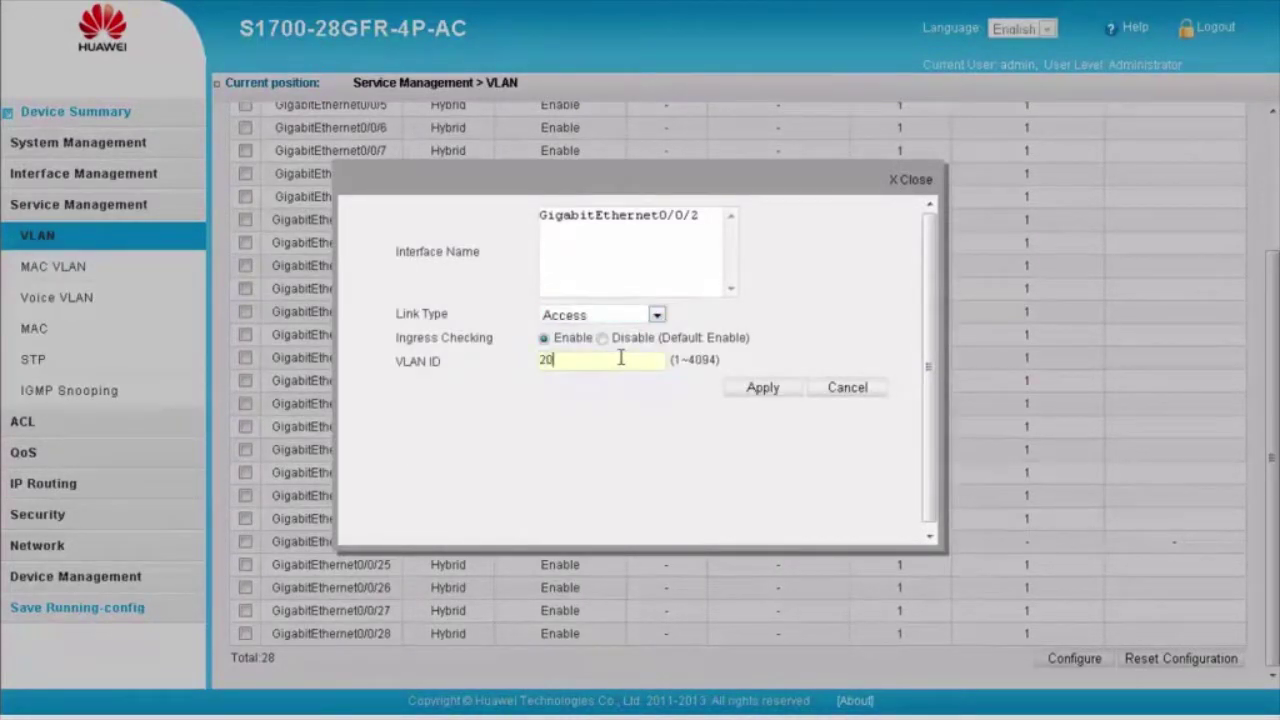
{"action": "left_click", "coordinate": [760, 390]}
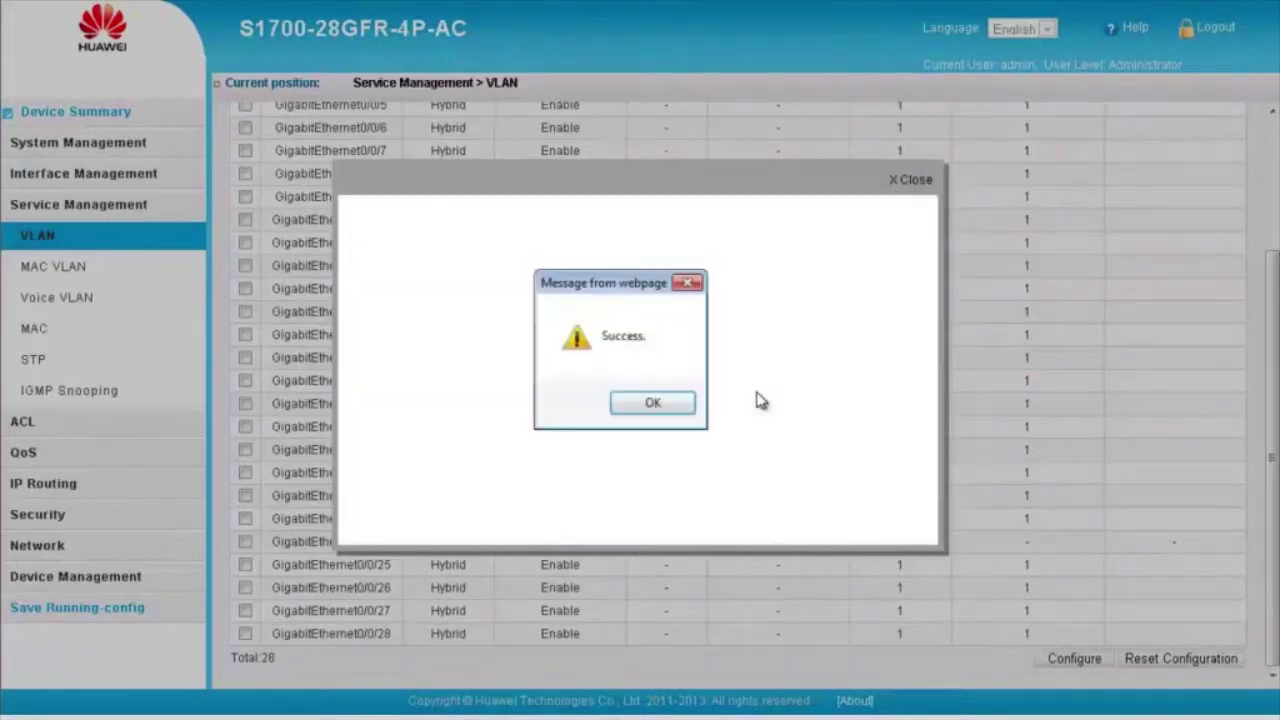
{"action": "left_click", "coordinate": [653, 403]}
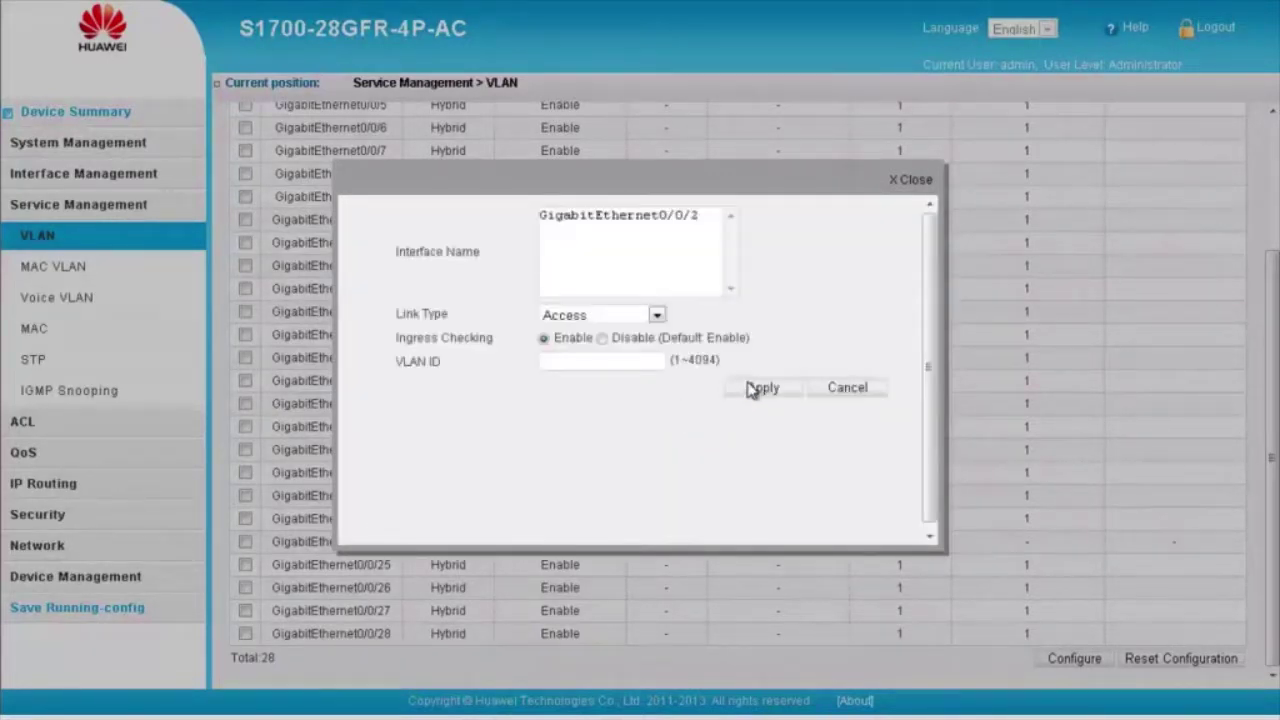
{"action": "left_click", "coordinate": [905, 180]}
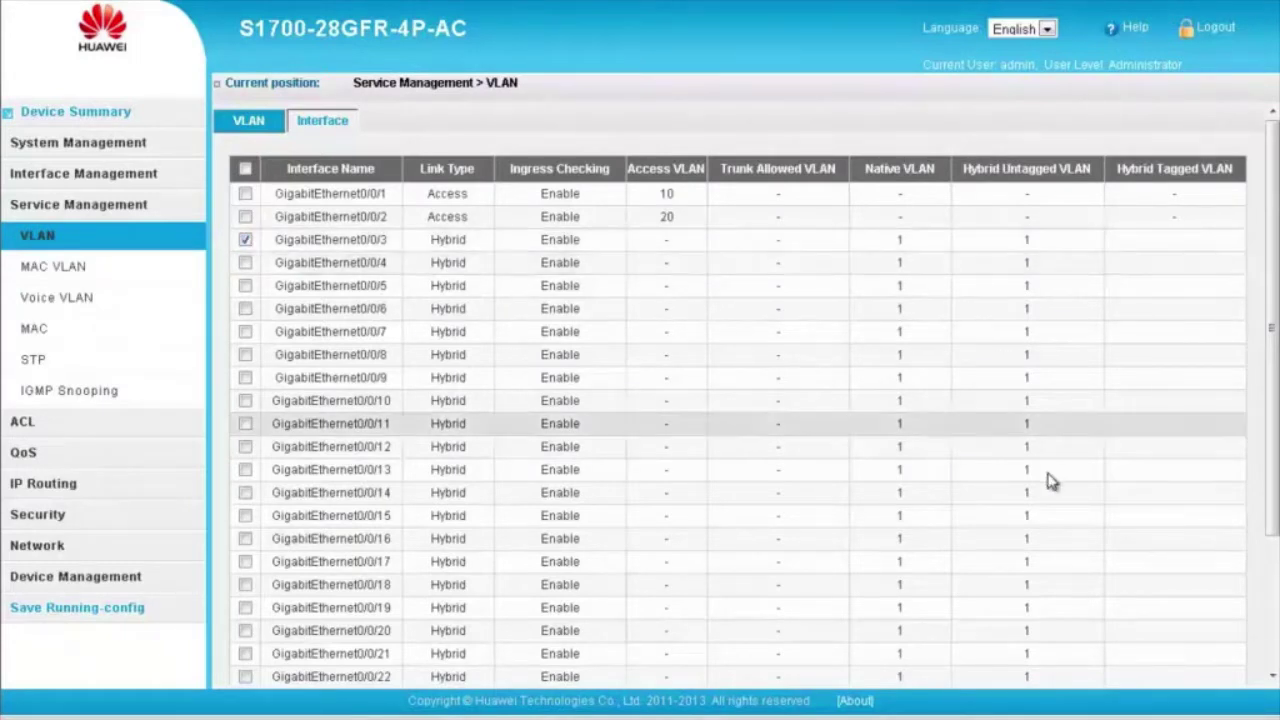
Set GigabitEthernet0/0/3's link type to Trunk with VLAN ID list 10,20.
{"action": "scroll", "coordinate": [1051, 480], "scroll_direction": "down", "scroll_amount": 3}
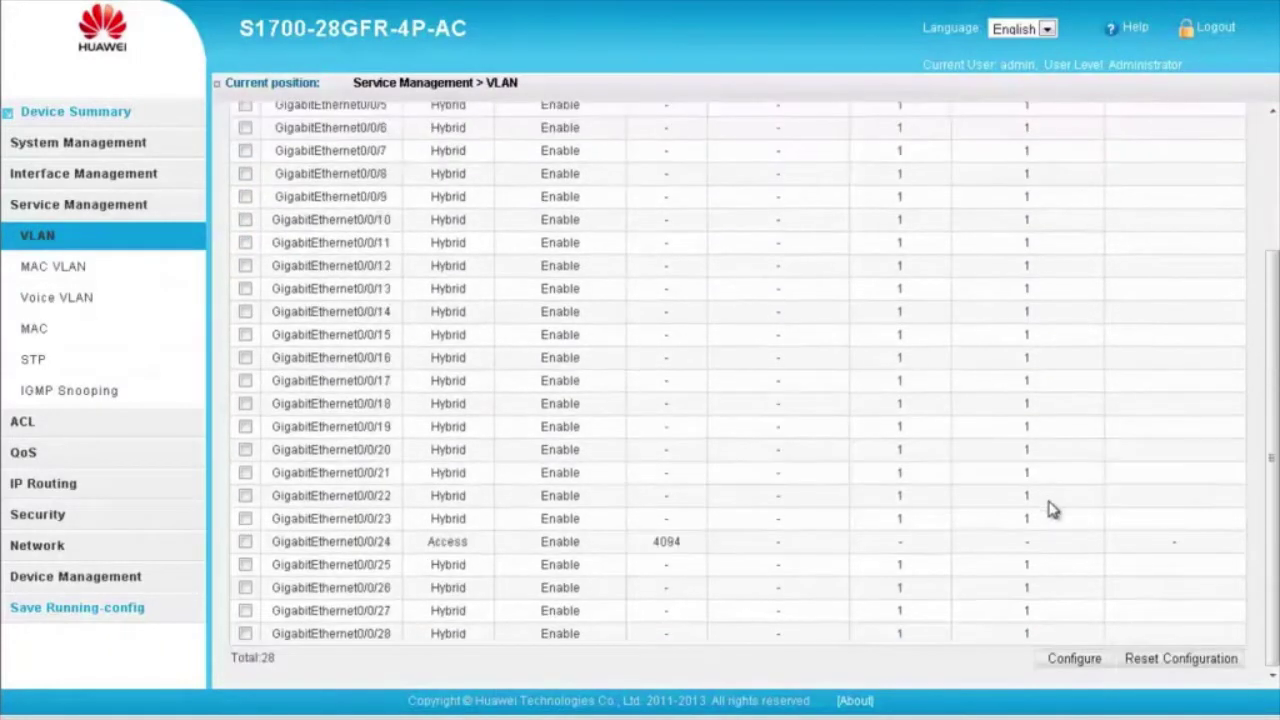
{"action": "left_click", "coordinate": [1073, 667]}
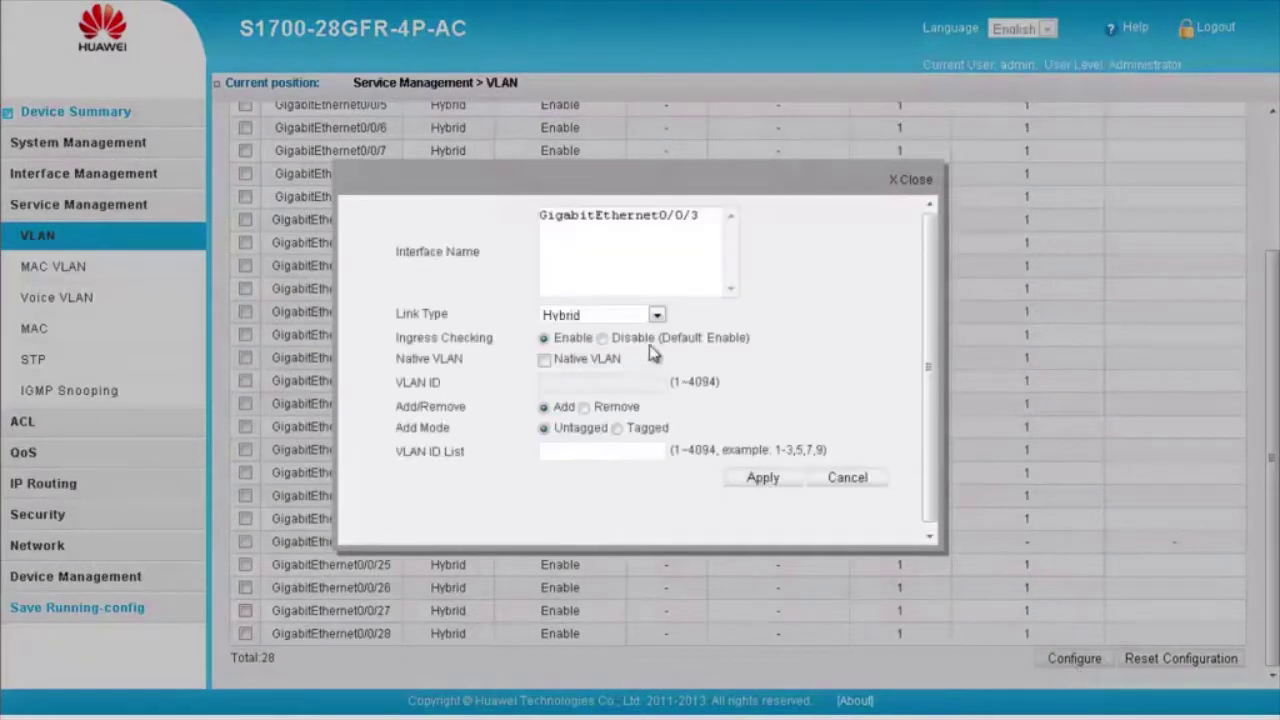
{"action": "left_click", "coordinate": [657, 316]}
{"action": "left_click", "coordinate": [638, 362]}
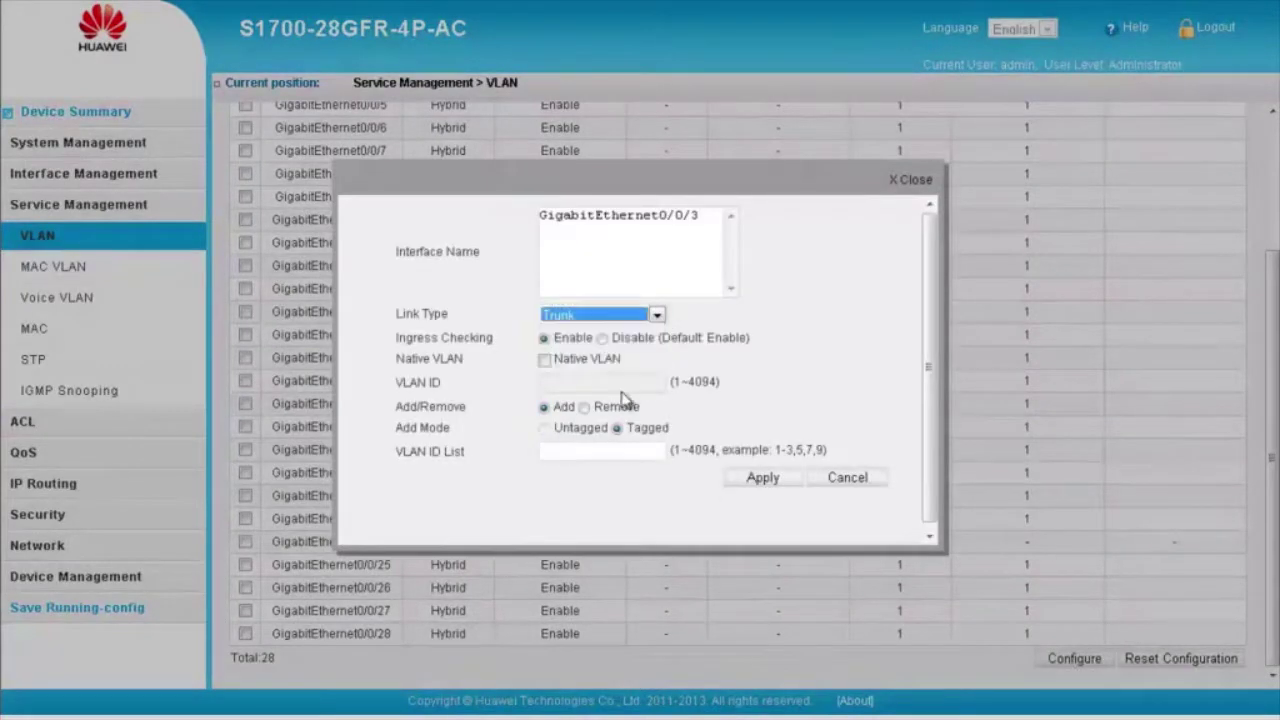
{"action": "left_click", "coordinate": [601, 451]}
{"action": "type", "text": "10,20"}
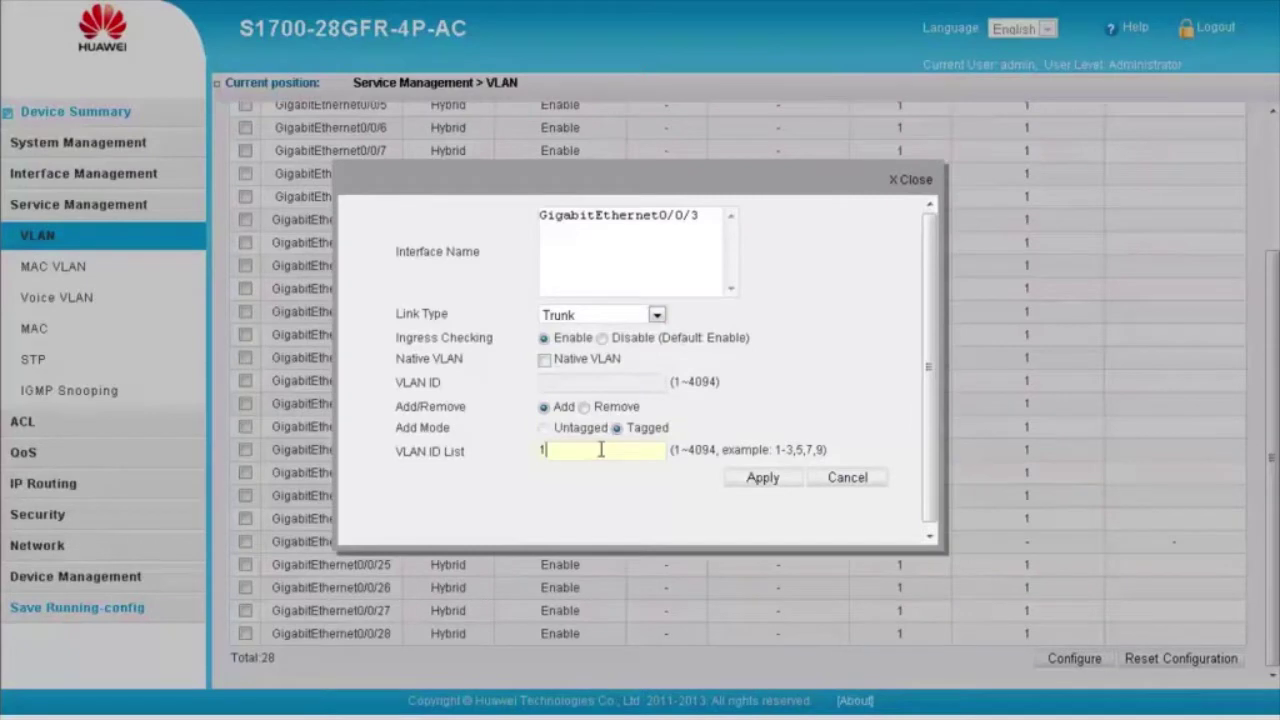
{"action": "left_click", "coordinate": [740, 480]}
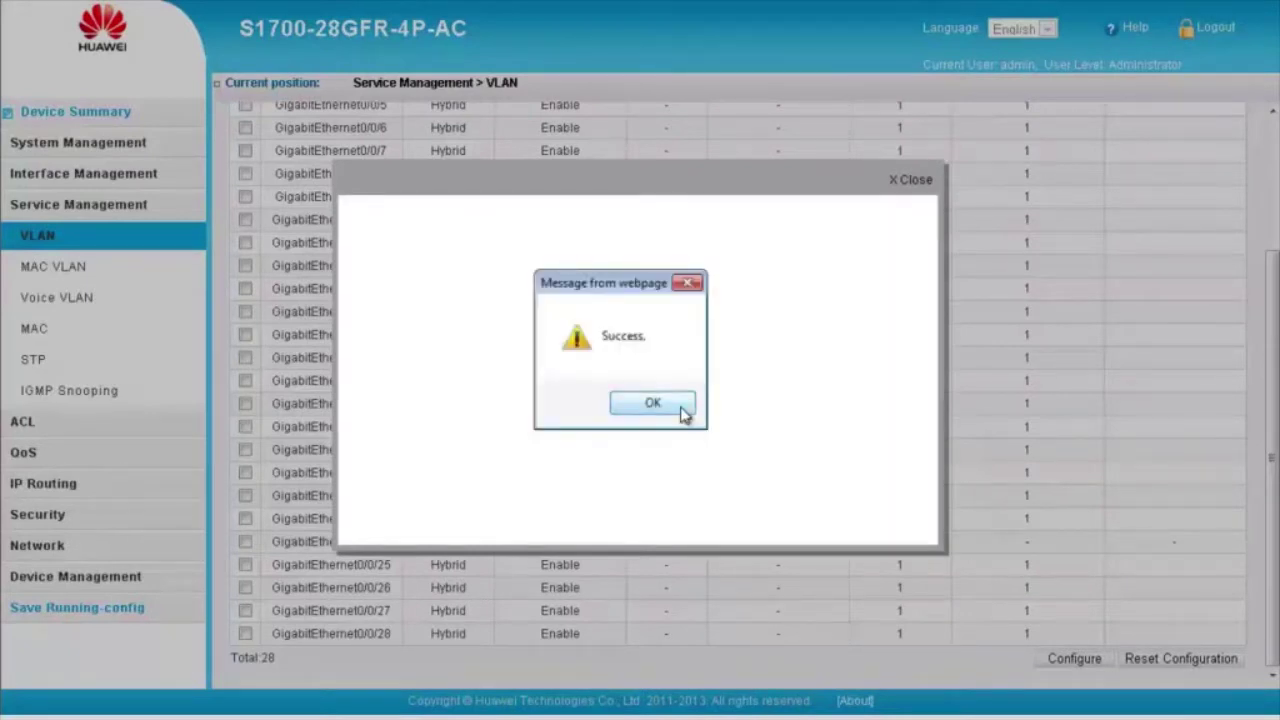
{"action": "left_click", "coordinate": [684, 406]}
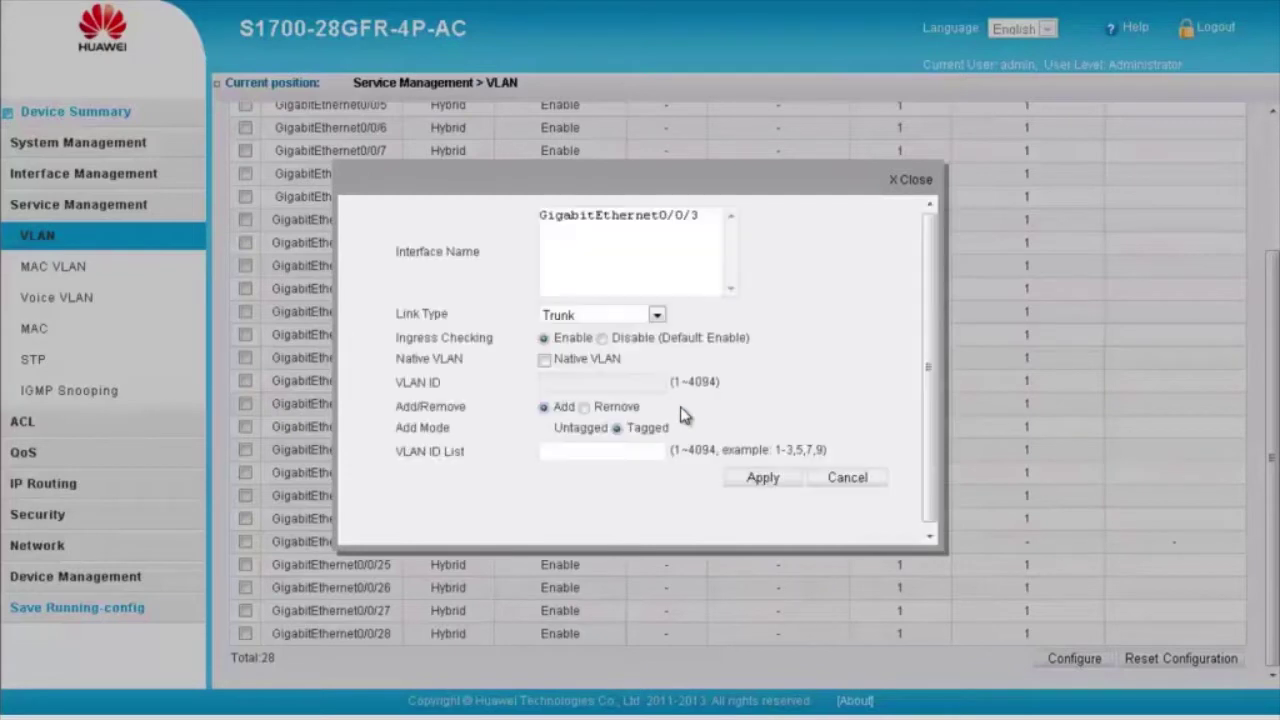
{"action": "left_click", "coordinate": [916, 180]}
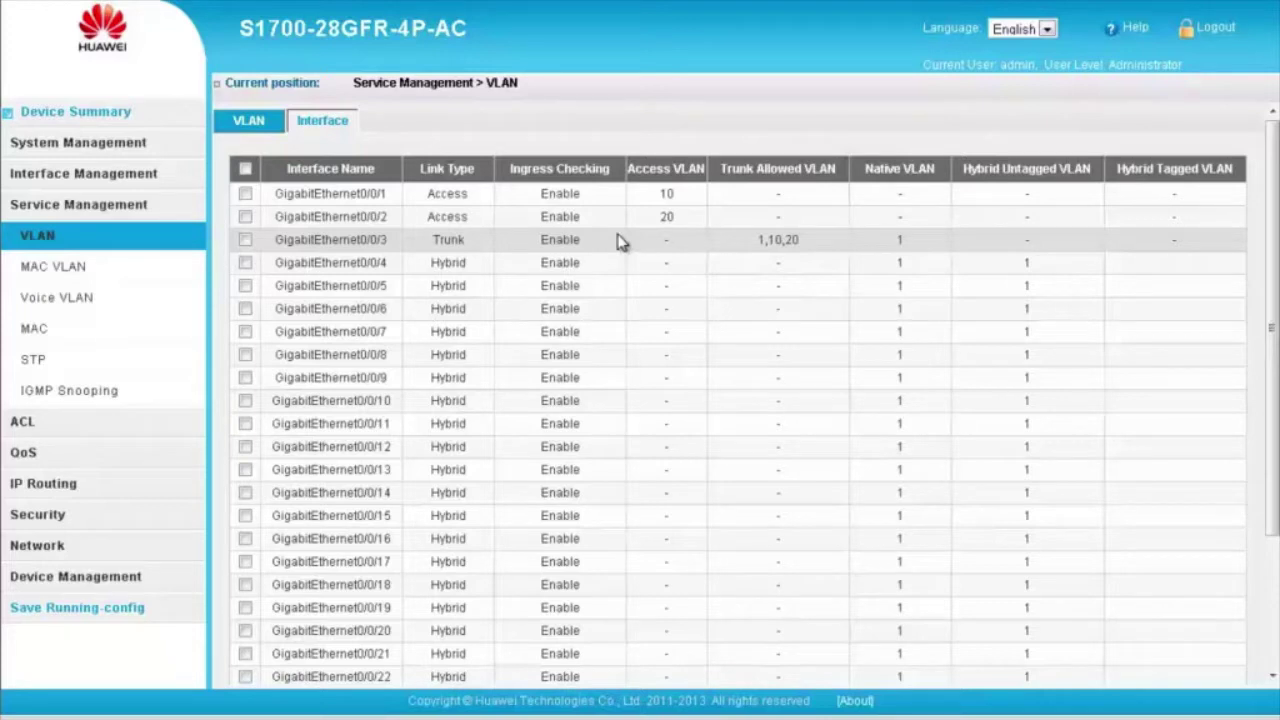
Save the running-config from the left menu and confirm with OK.
{"action": "left_click", "coordinate": [103, 612]}
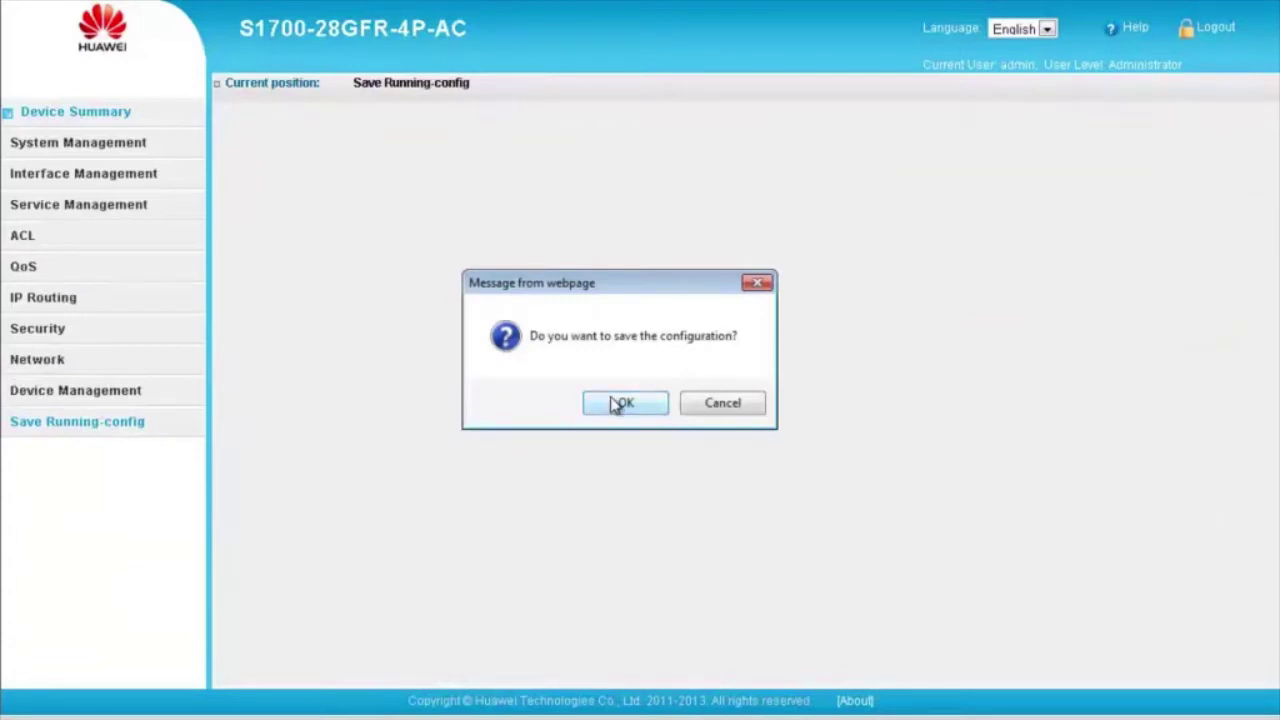
{"action": "left_click", "coordinate": [616, 404]}
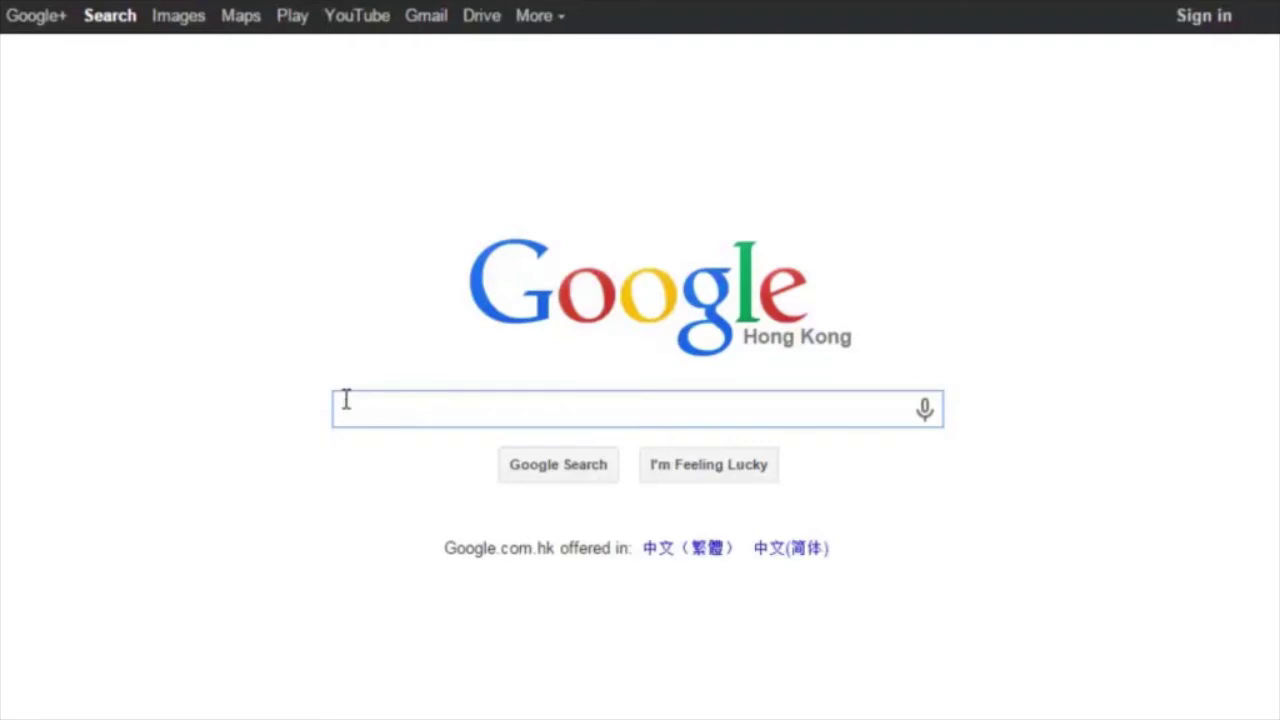
Search Google for "ALL About switches"site:Huawei.com.
{"action": "type", "text": "h"}
{"action": "type", "text": "ALL"}
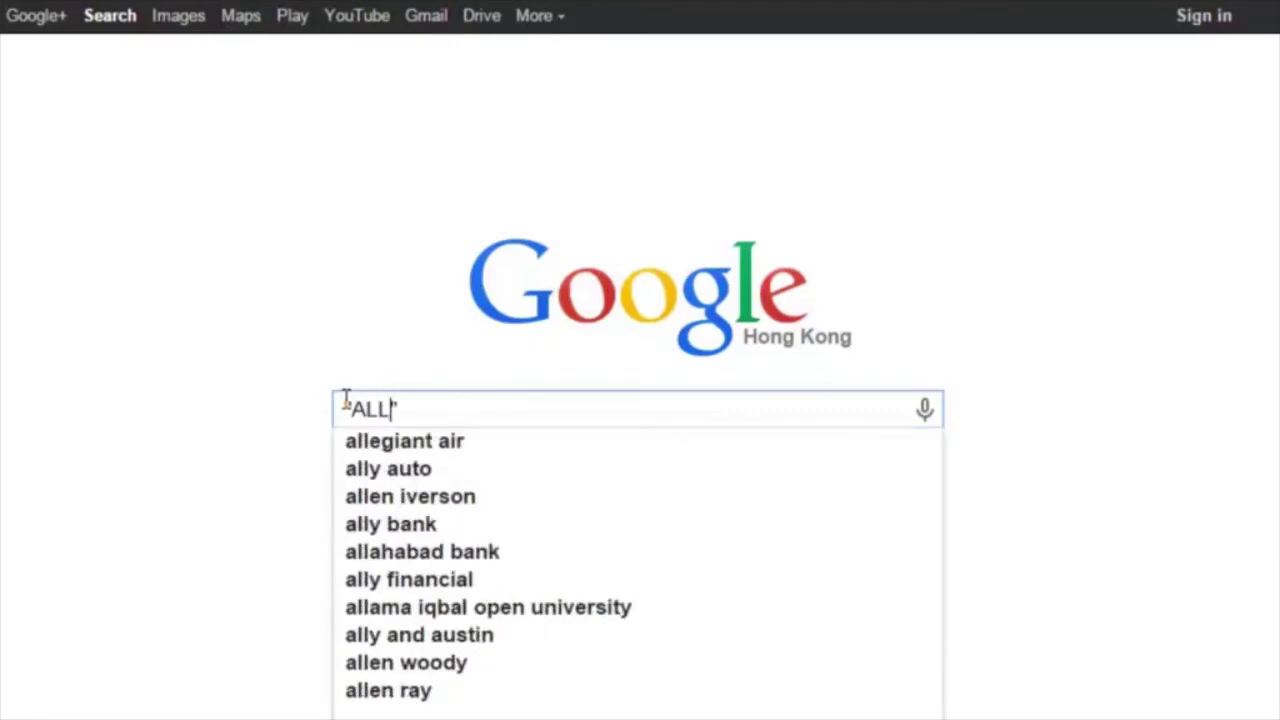
{"action": "type", "text": " About "}
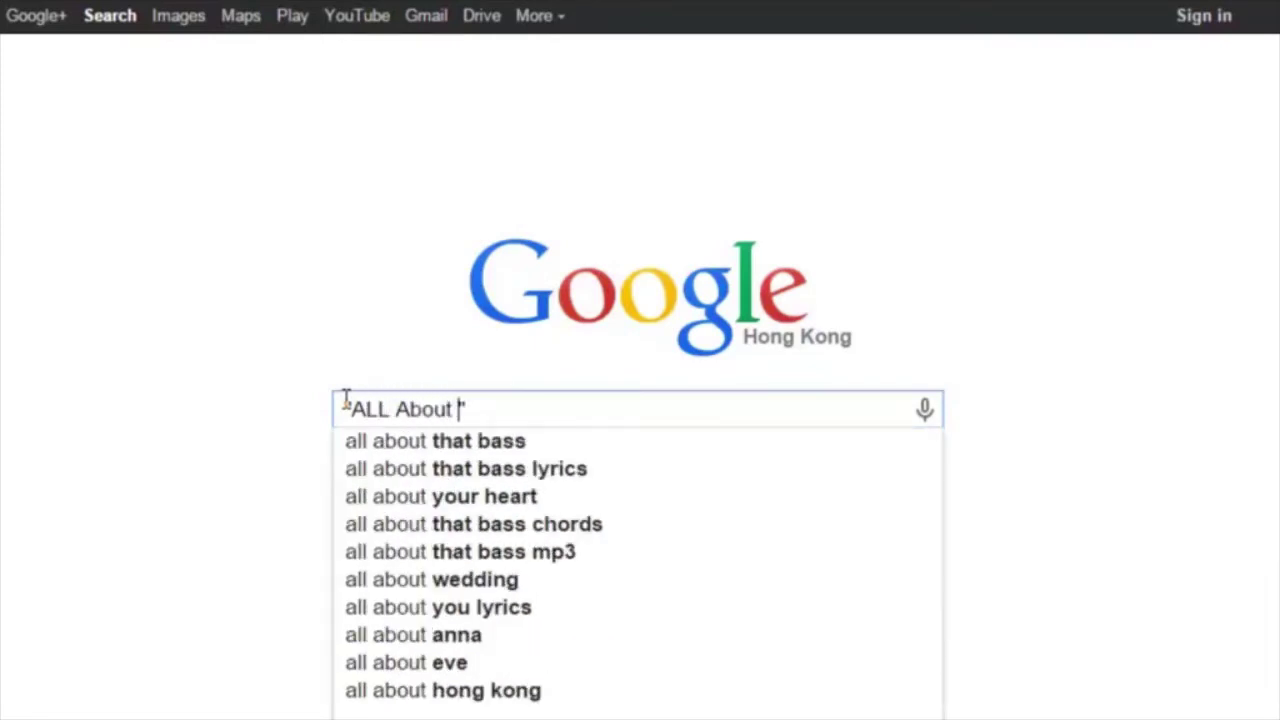
{"action": "type", "text": "switches"}
{"action": "key", "text": "Right"}
{"action": "type", "text": "site:Huawe"}
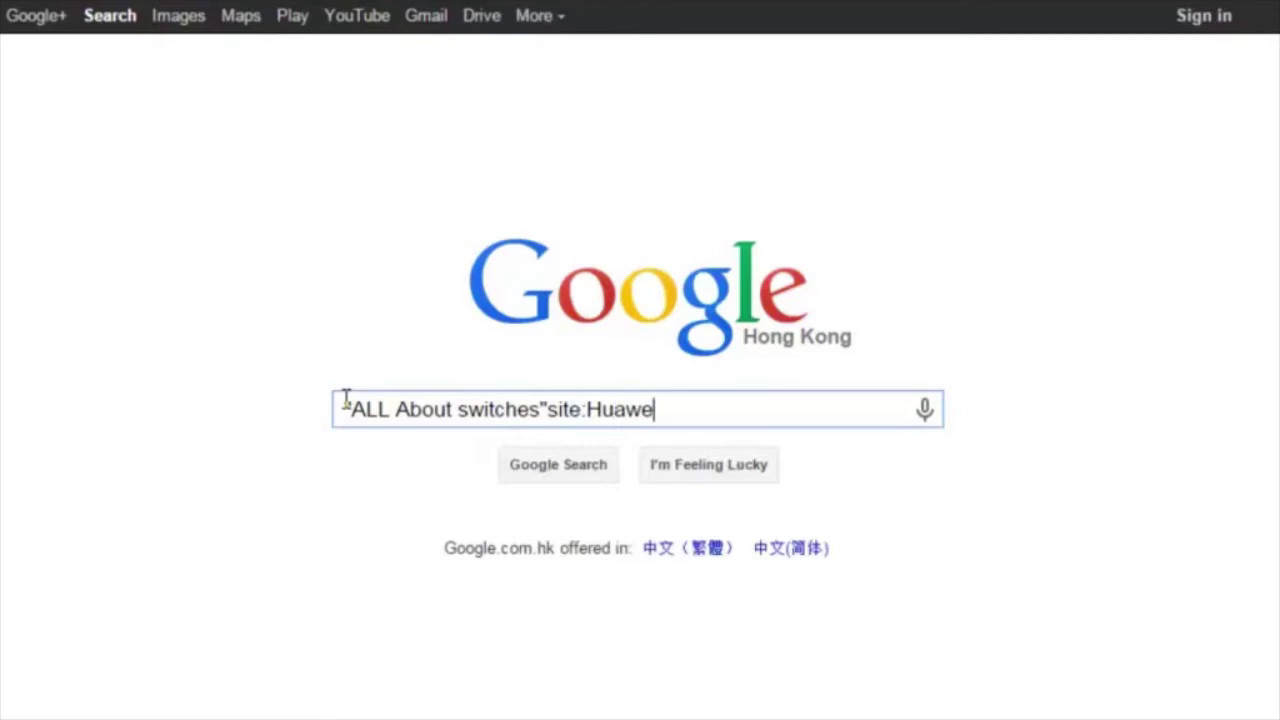
{"action": "type", "text": "i.com"}
{"action": "key", "text": "Return"}
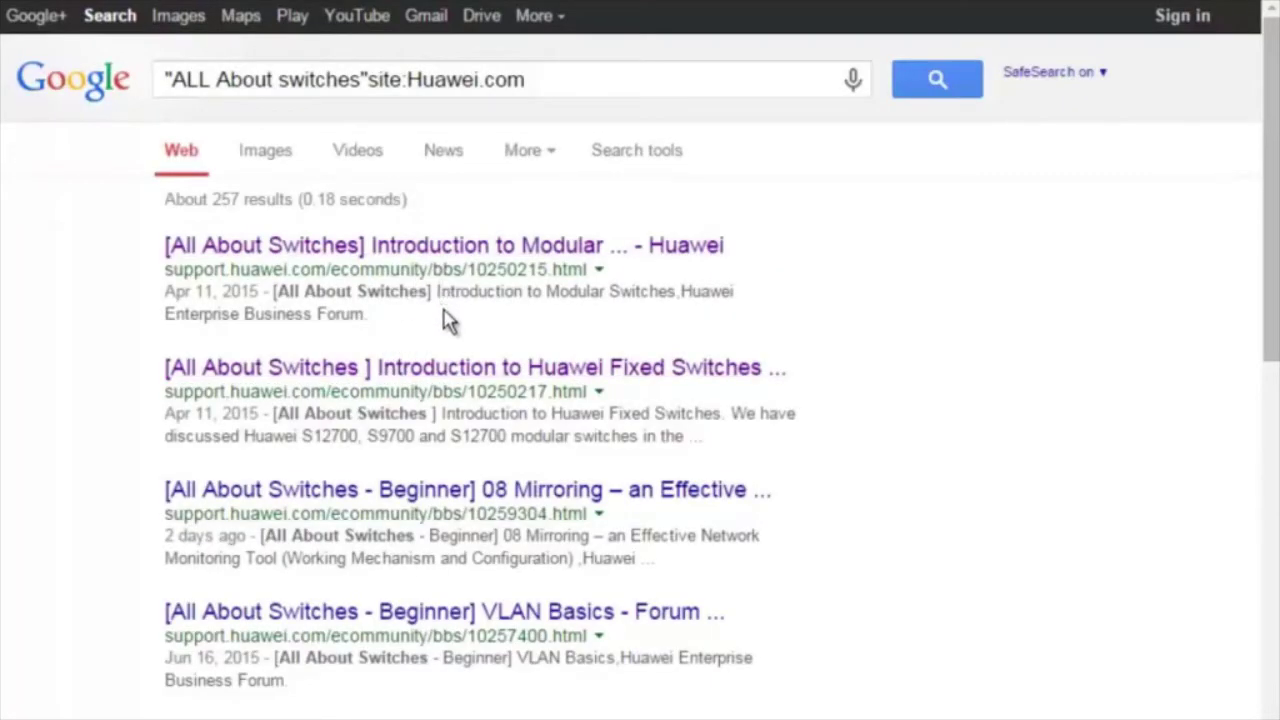
From the modular switches forum result, open the 'All About Huawei Switch Features and Configurations' summary and scroll its topic tables.
{"action": "left_click", "coordinate": [503, 262]}
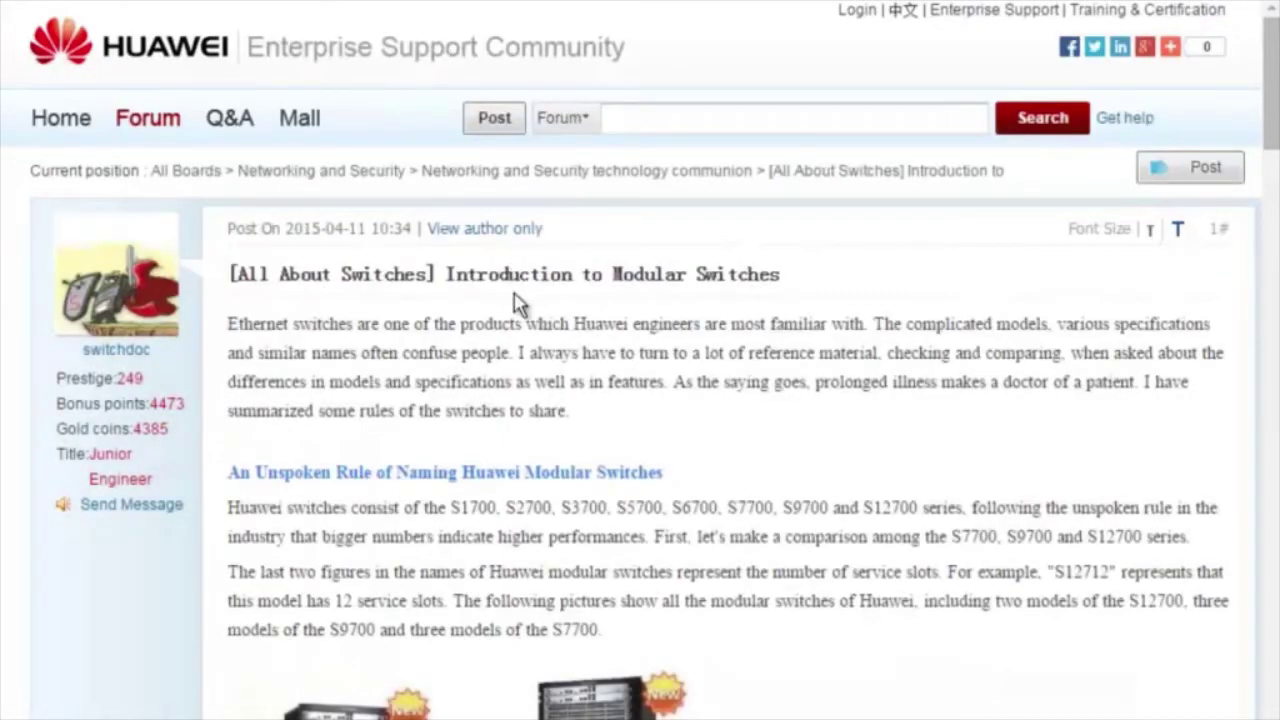
{"action": "scroll", "coordinate": [517, 315], "scroll_direction": "down", "scroll_amount": 10}
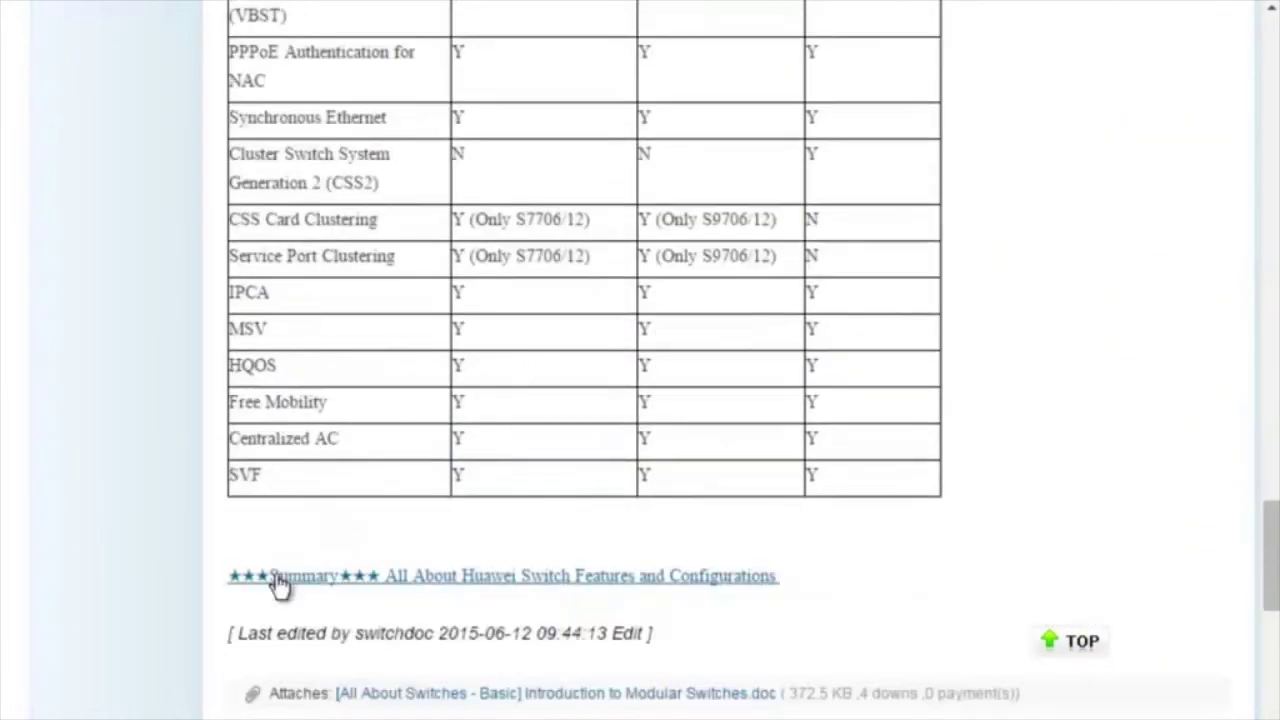
{"action": "left_click", "coordinate": [518, 577]}
{"action": "scroll", "coordinate": [518, 590], "scroll_direction": "down", "scroll_amount": 3}
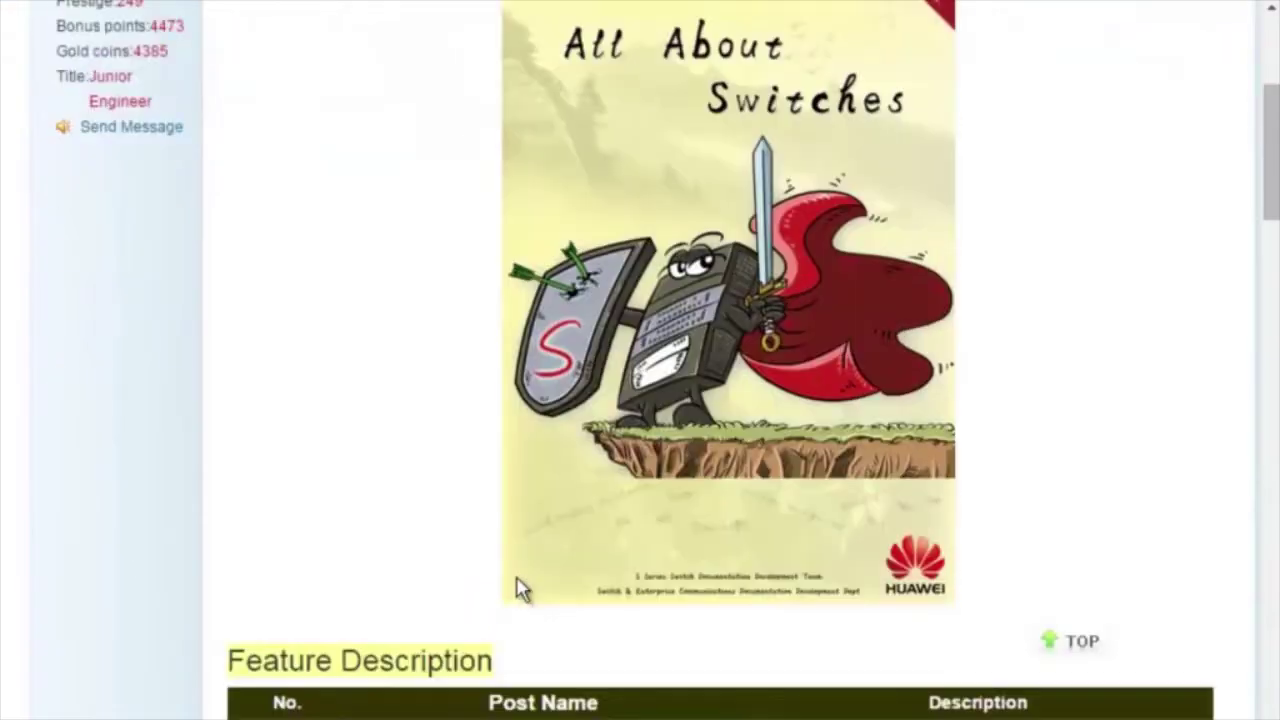
{"action": "scroll", "coordinate": [518, 590], "scroll_direction": "down", "scroll_amount": 4}
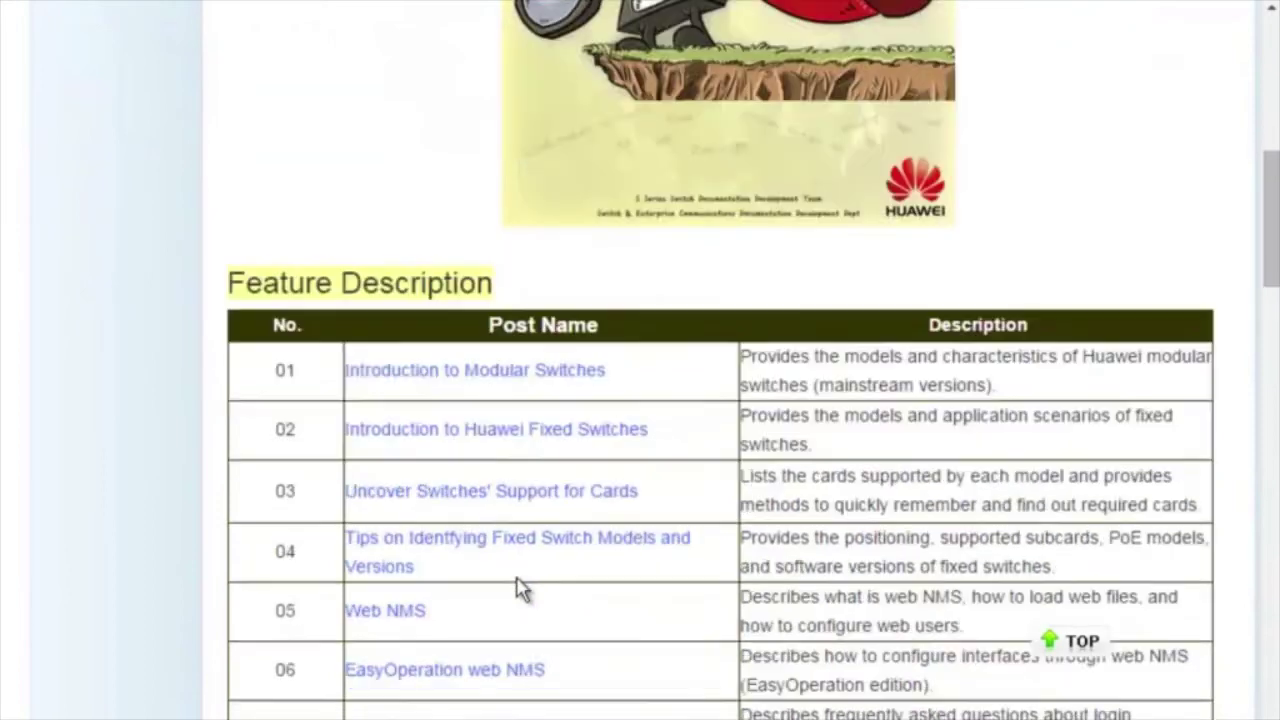
{"action": "scroll", "coordinate": [518, 590], "scroll_direction": "down", "scroll_amount": 6}
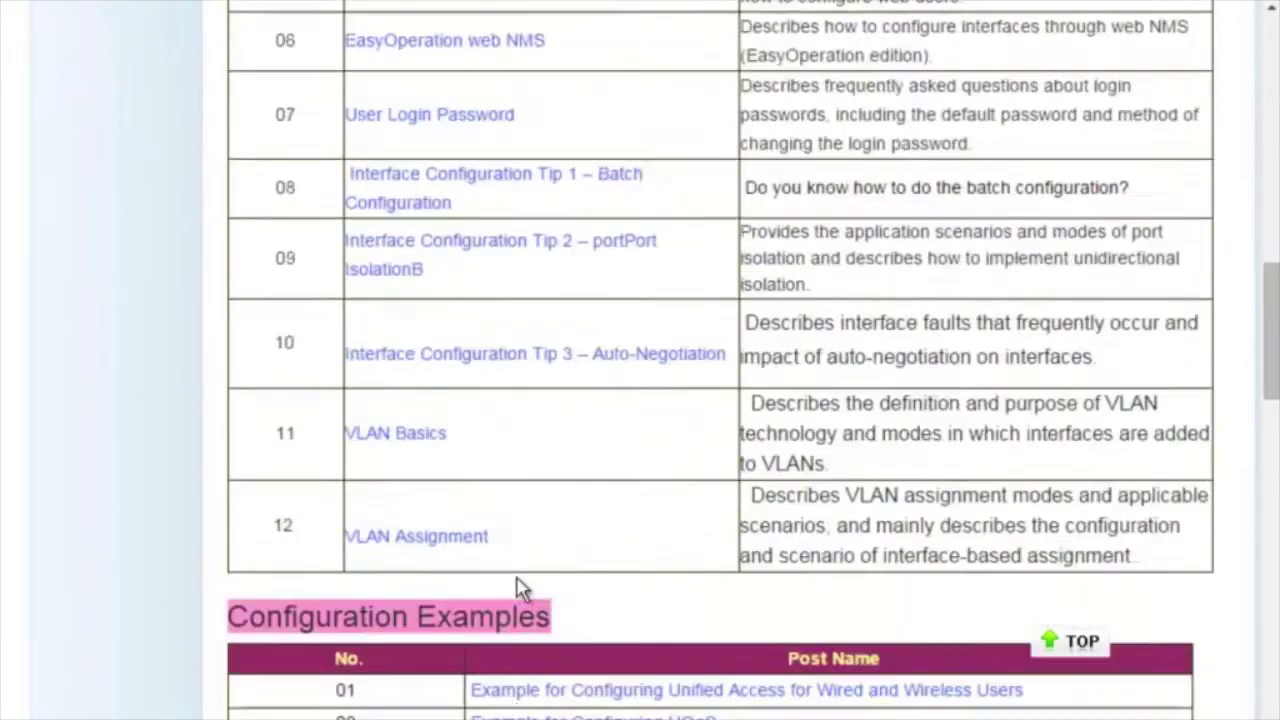
{"action": "scroll", "coordinate": [518, 590], "scroll_direction": "up", "scroll_amount": 10}
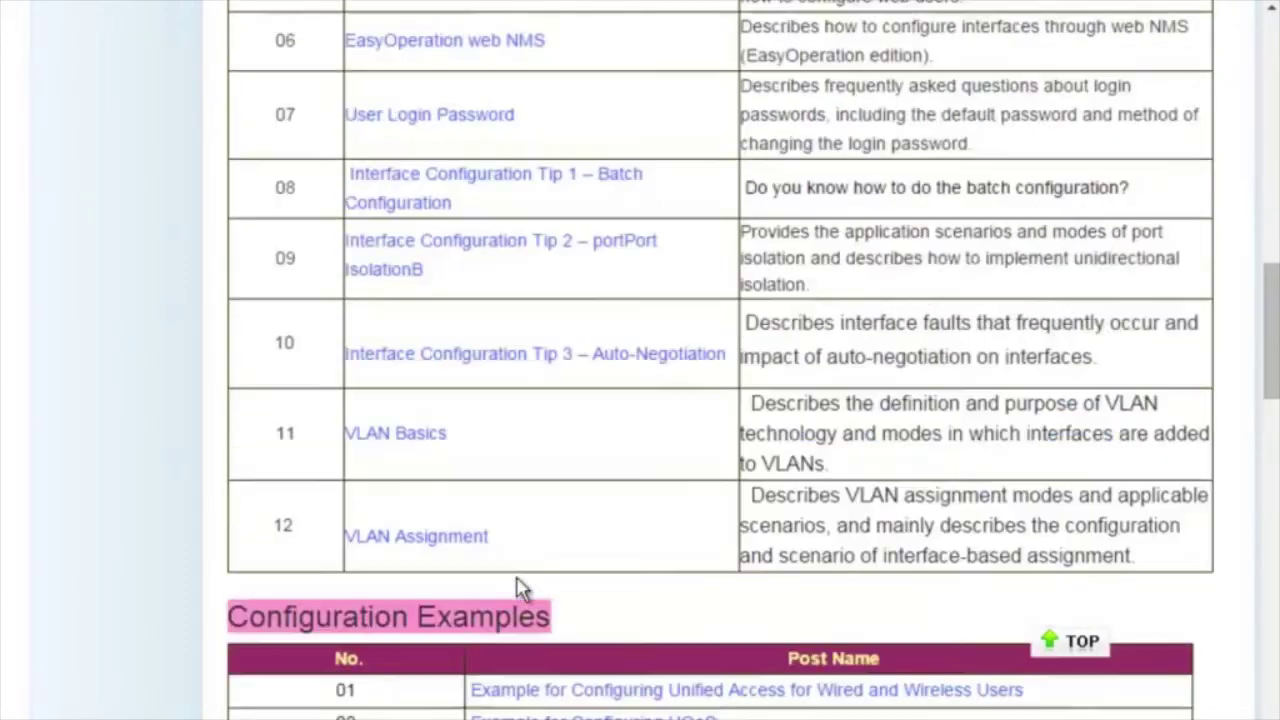
{"action": "scroll", "coordinate": [518, 585], "scroll_direction": "up", "scroll_amount": 5}
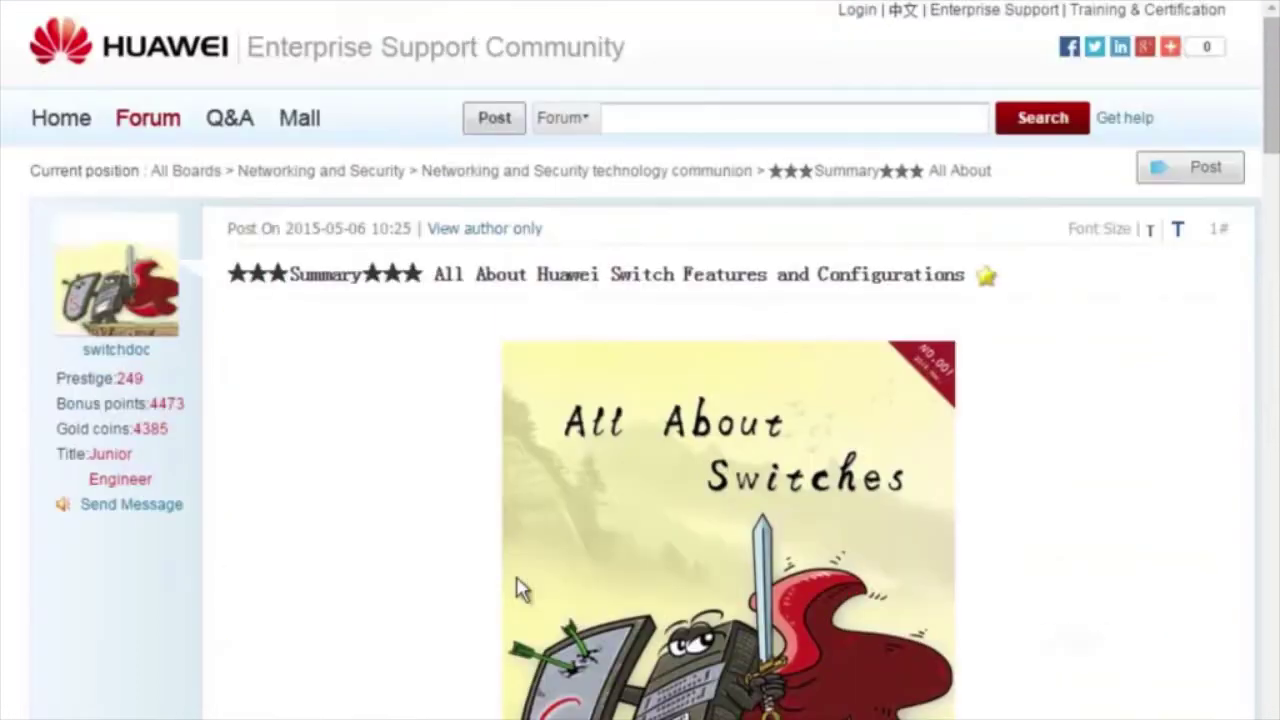